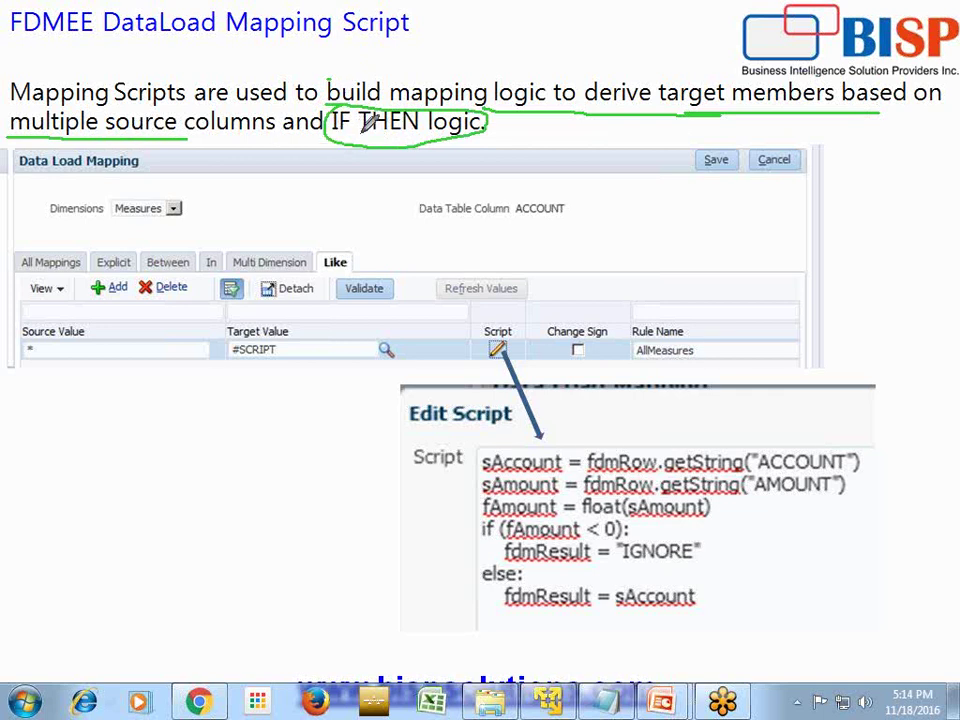
# Step: Outline the Data Load Mapping heading on the slide with the pen, then clear the annotations
pyautogui.moveTo(15, 150)
pyautogui.mouseDown()
pyautogui.moveTo(14, 176)
pyautogui.moveTo(141, 176)
pyautogui.moveTo(150, 158)
pyautogui.moveTo(46, 143)
pyautogui.mouseUp()
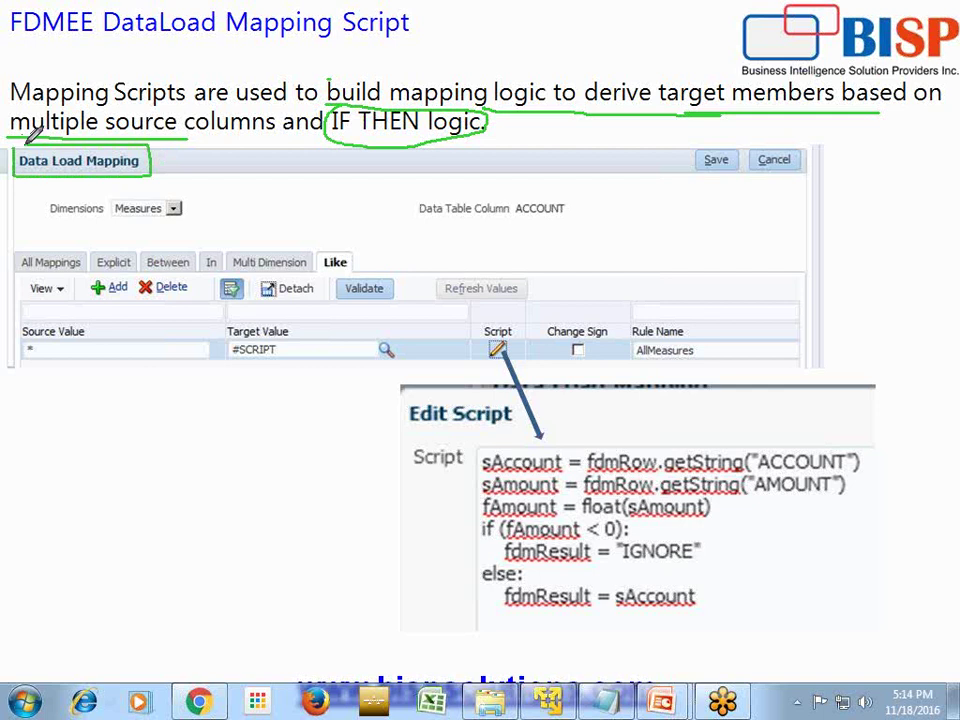
pyautogui.rightClick(904, 413)
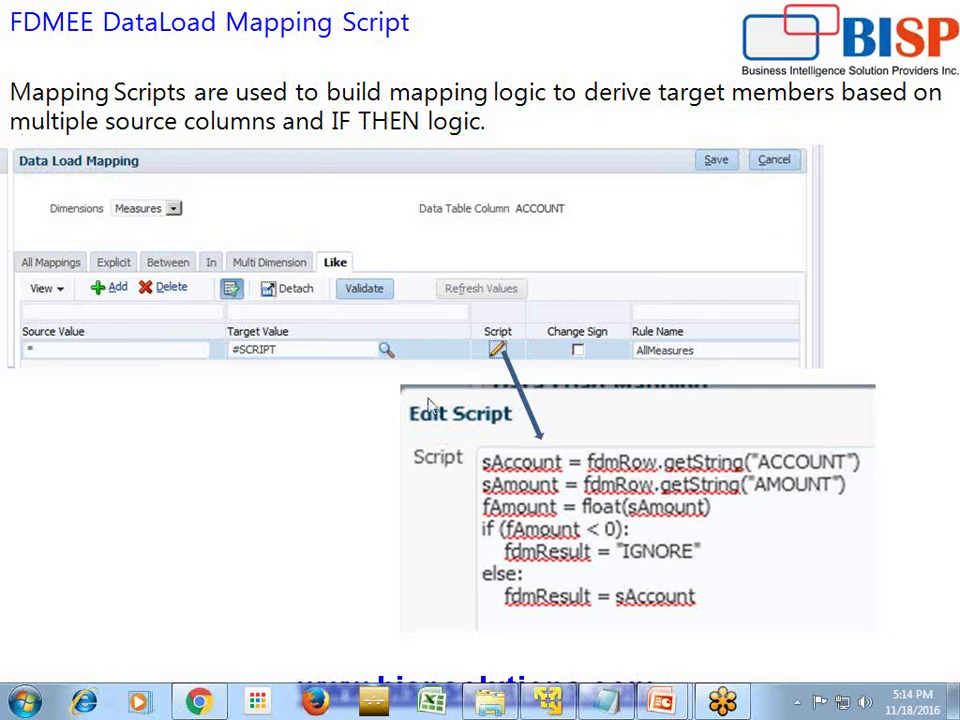
# Step: Switch to the EPM Workspace session and open the Setup tasks of Data Management
pyautogui.click(580, 703)
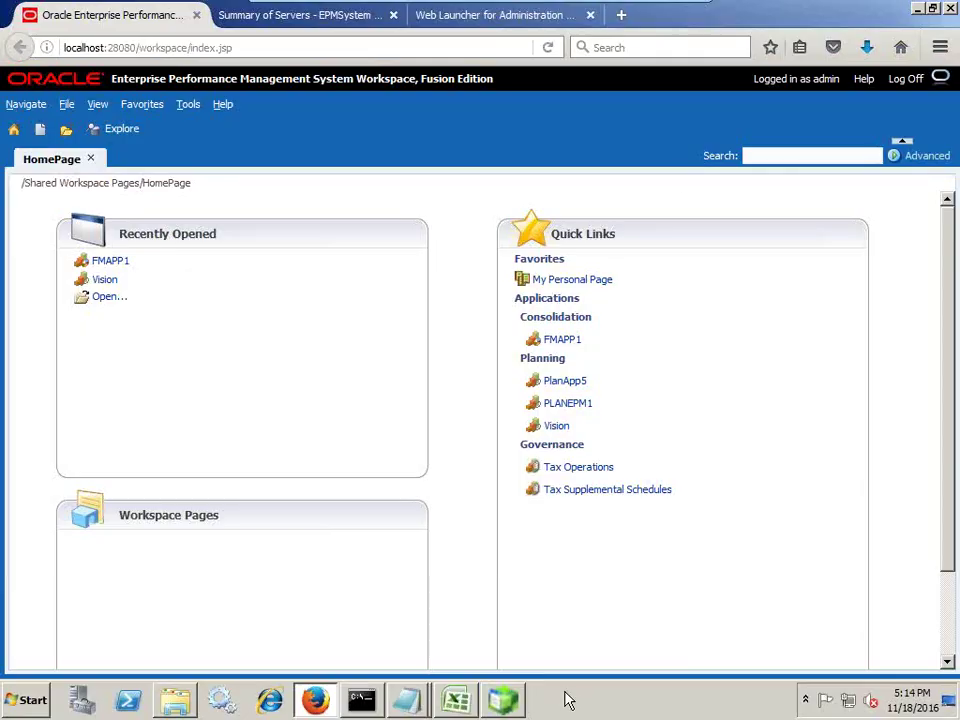
pyautogui.click(26, 104)
pyautogui.moveTo(25, 206)
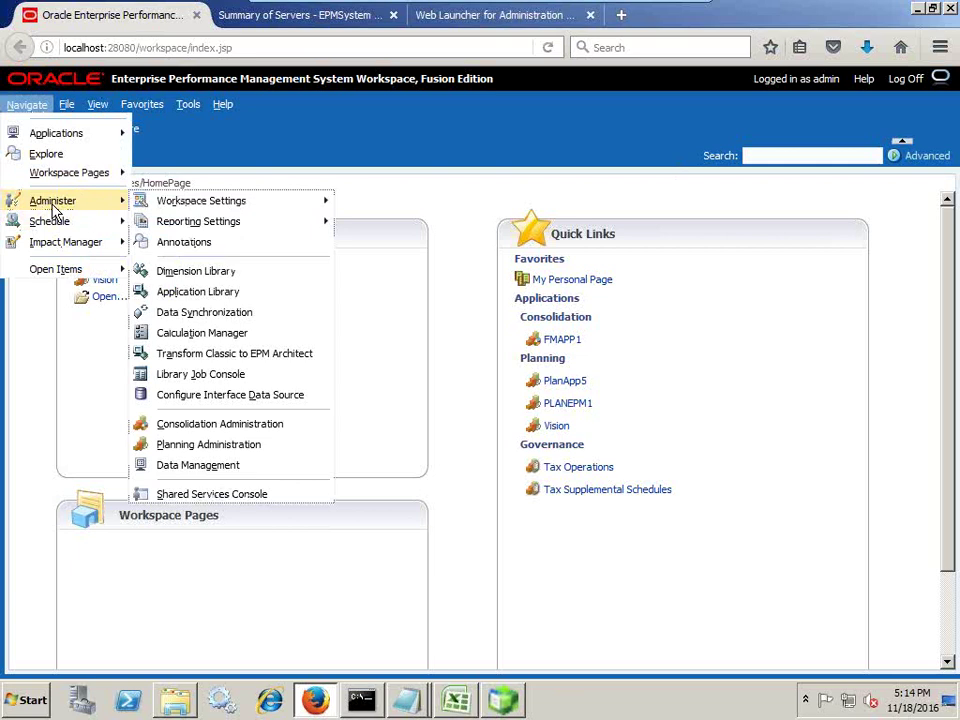
pyautogui.click(216, 470)
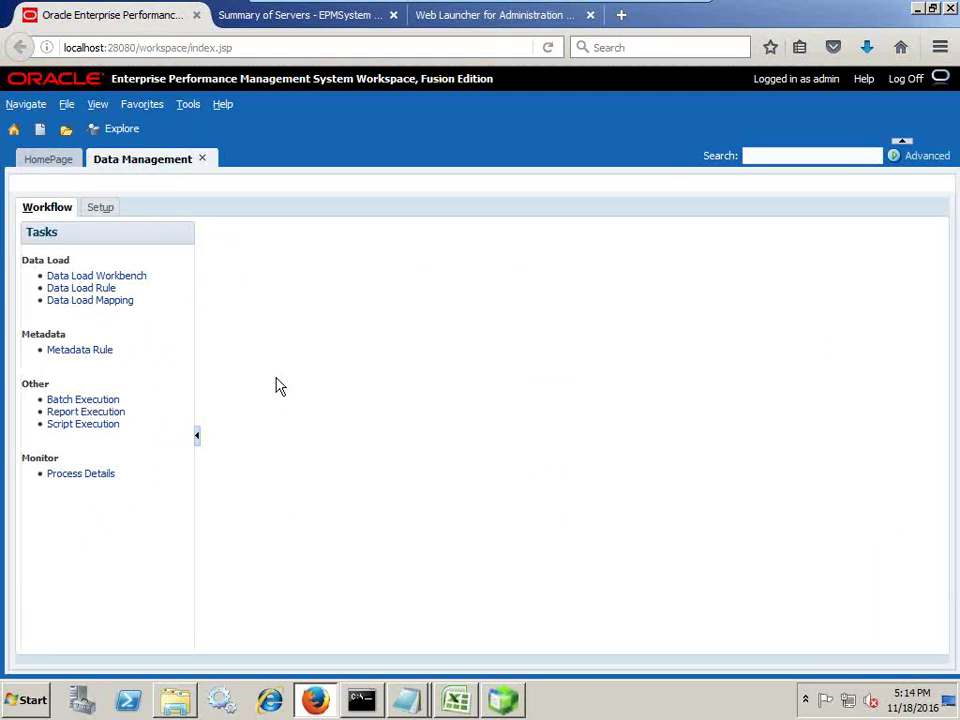
pyautogui.click(103, 212)
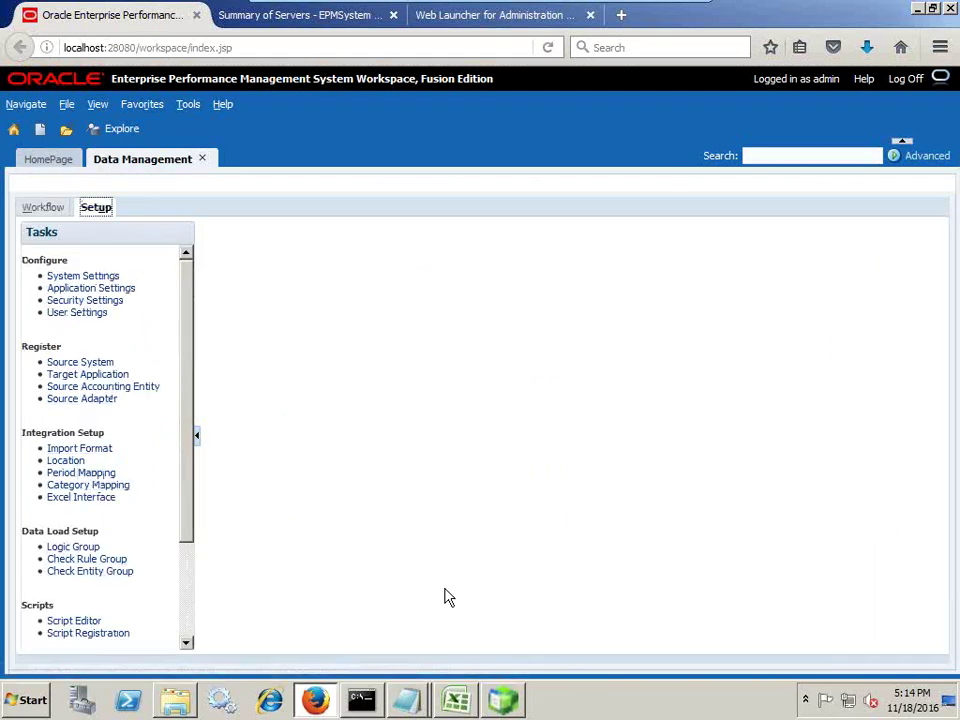
# Step: Switch to the Sample_Basic_Data2 file in Notepad and move its window up to view the source records
pyautogui.click(422, 699)
pyautogui.click(446, 667)
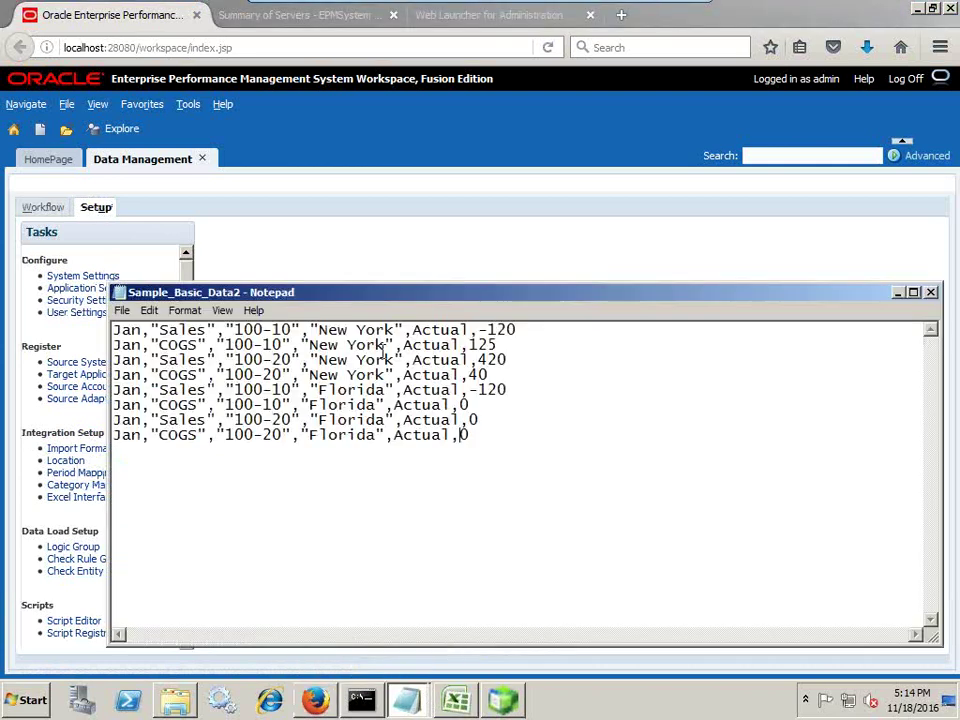
pyautogui.moveTo(365, 302); pyautogui.dragTo(322, 133)
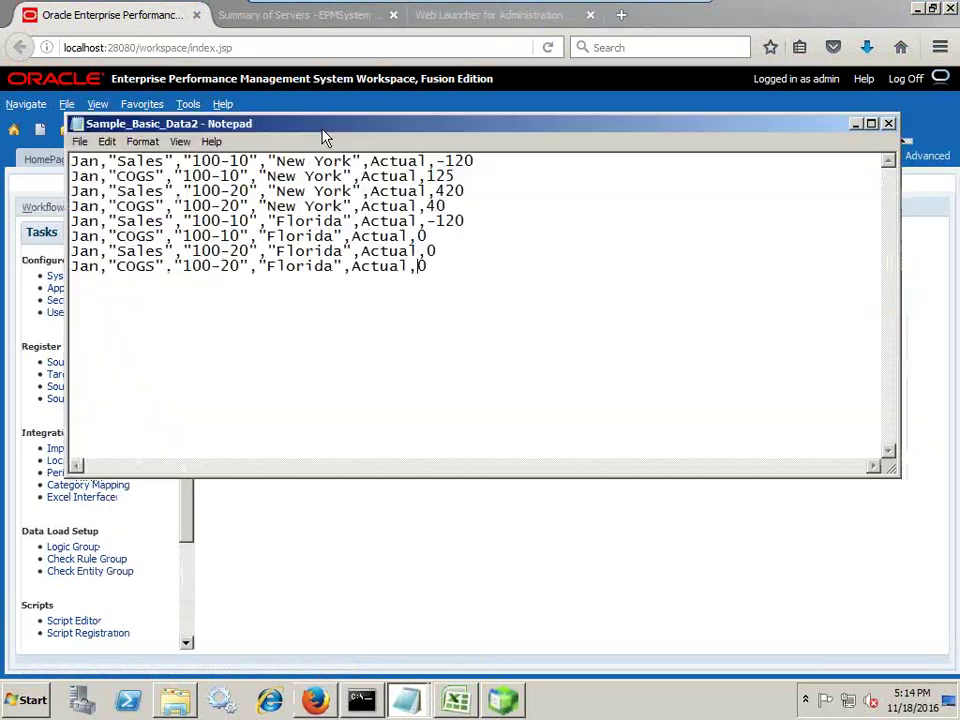
# Step: Switch to Essbase Administration Services, place its window below the source file, and open the Sample Basic outline in a viewer
pyautogui.click(510, 704)
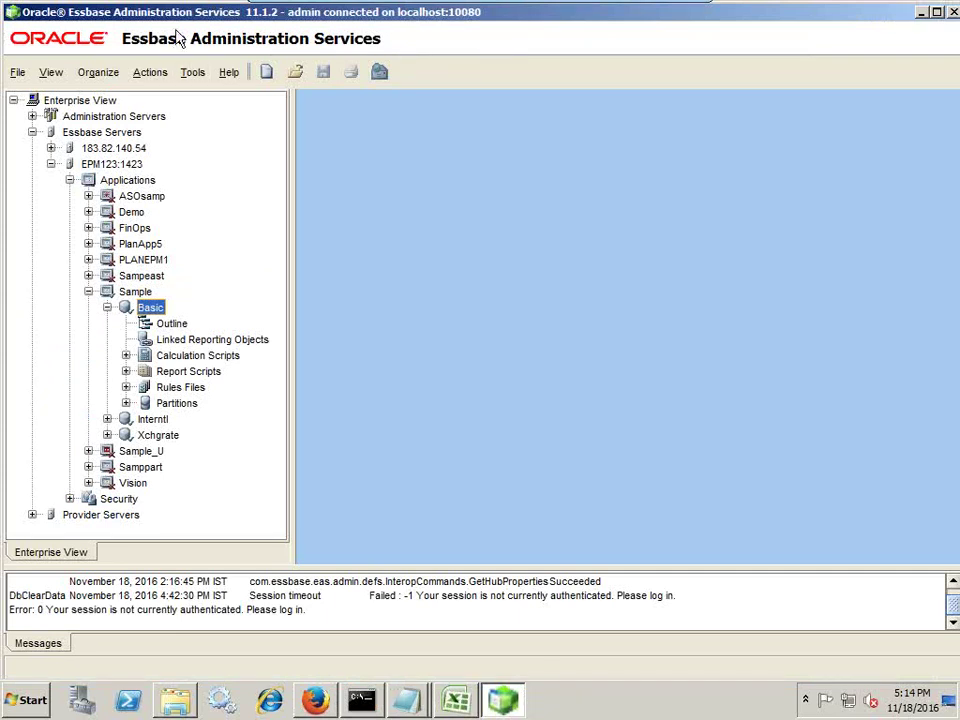
pyautogui.moveTo(197, 17); pyautogui.dragTo(272, 326)
pyautogui.doubleClick(278, 626)
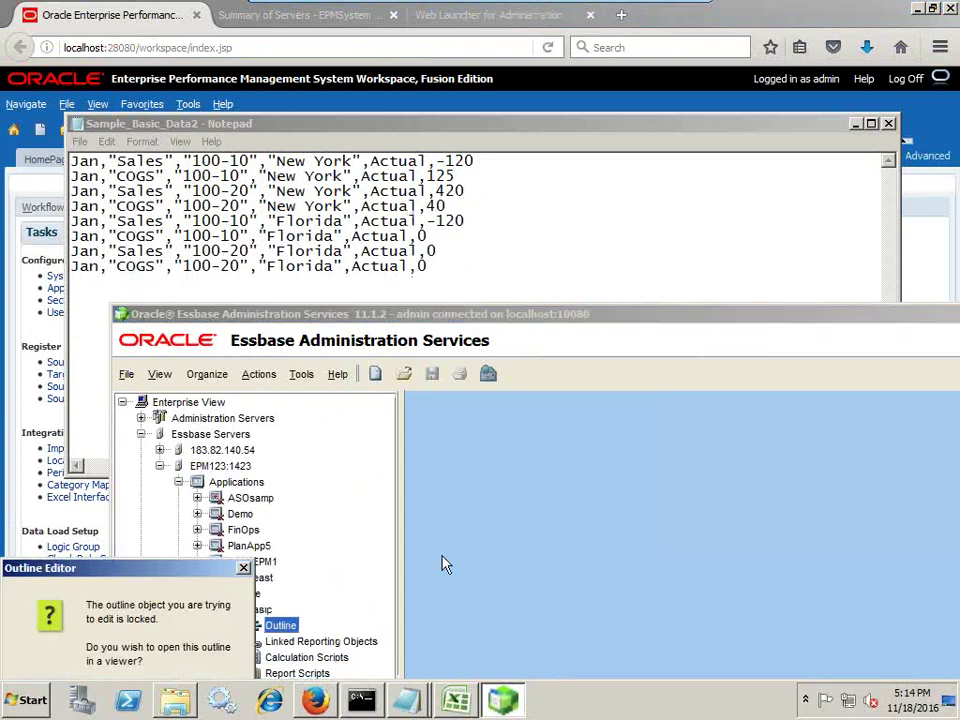
pyautogui.moveTo(176, 574); pyautogui.dragTo(195, 446)
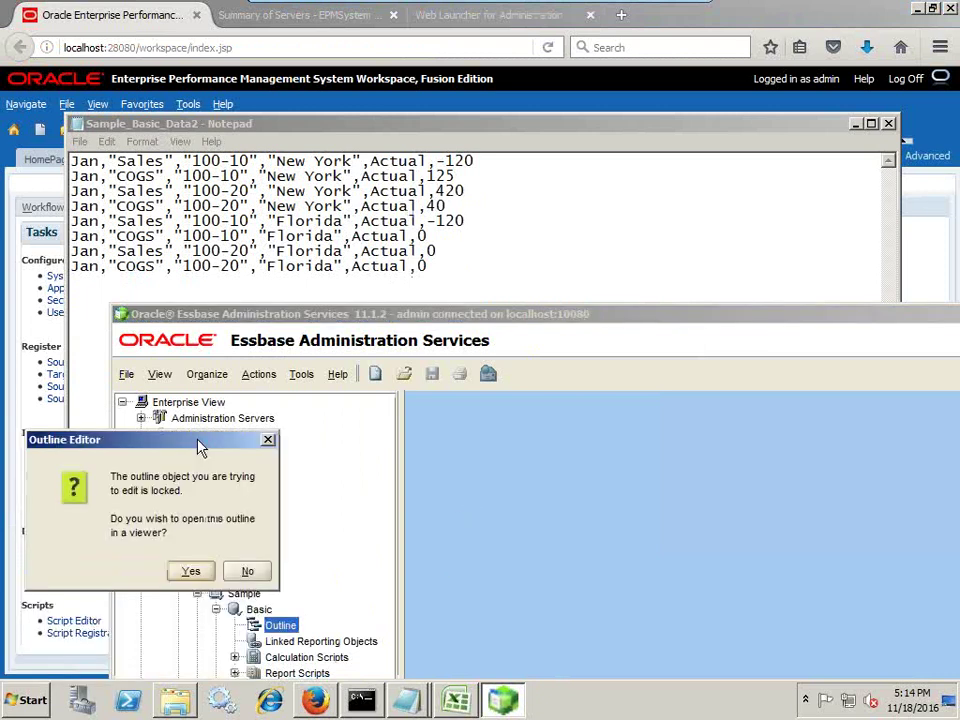
pyautogui.click(189, 570)
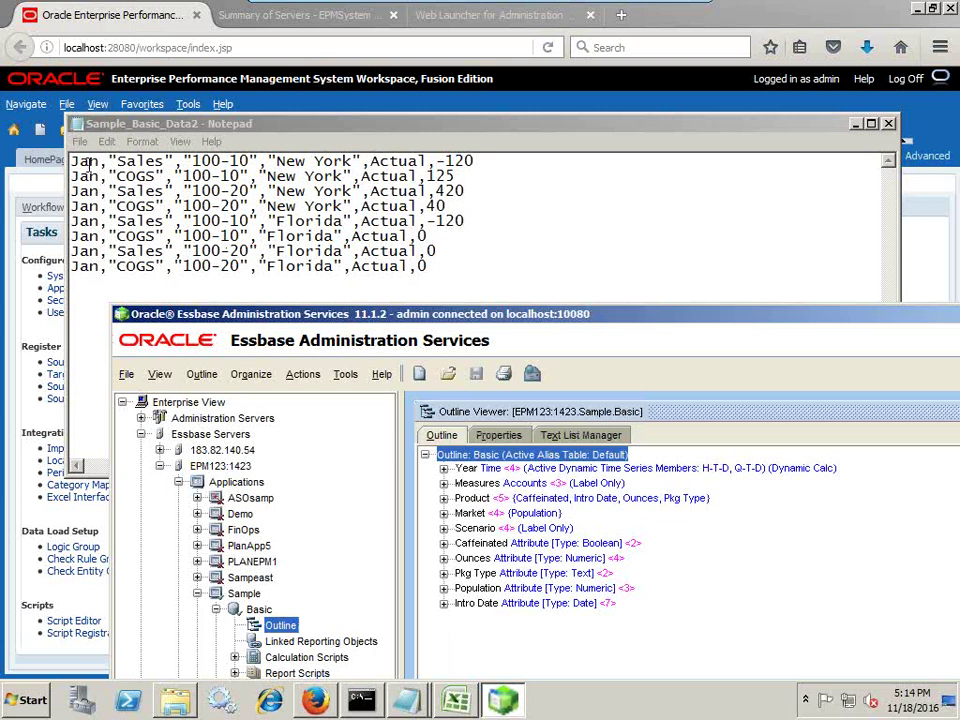
# Step: Expand Measures, Profit and Margin in the outline to examine the Sales and COGS members
pyautogui.click(443, 483)
pyautogui.click(462, 498)
pyautogui.click(481, 514)
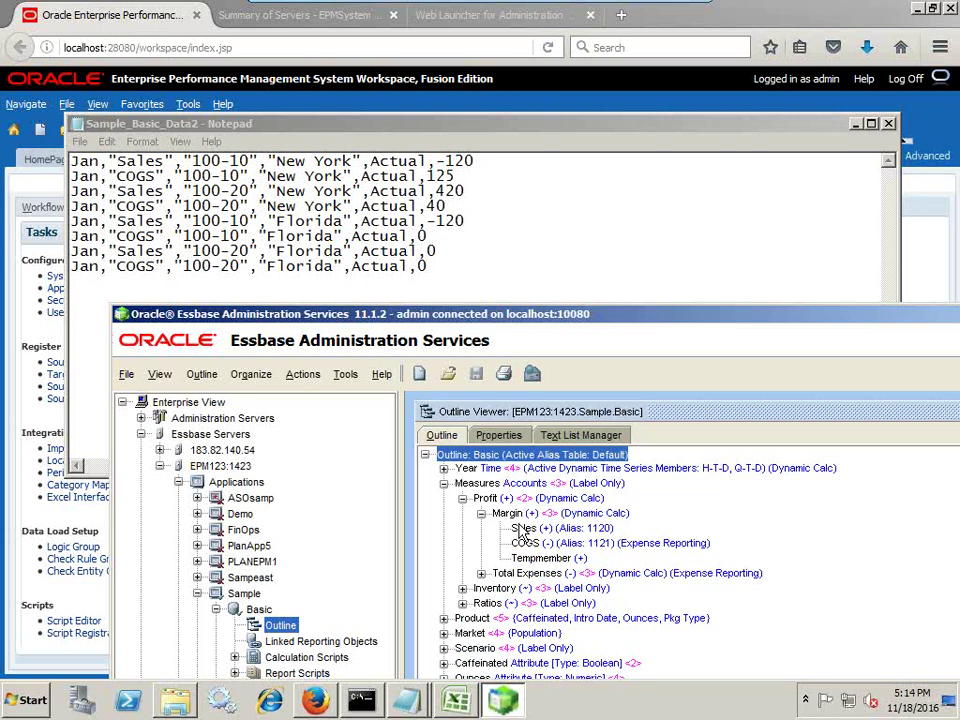
pyautogui.press('Down')
pyautogui.press('Down')
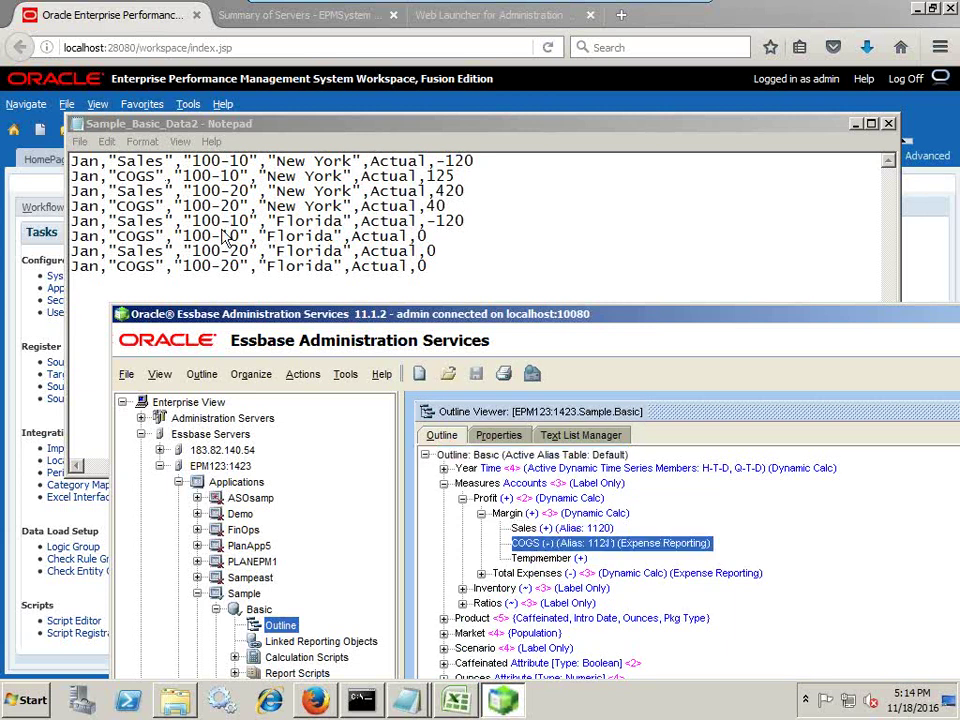
# Step: Collapse Measures and expand Product down to the 100 family to examine member 100-10
pyautogui.click(443, 483)
pyautogui.click(443, 498)
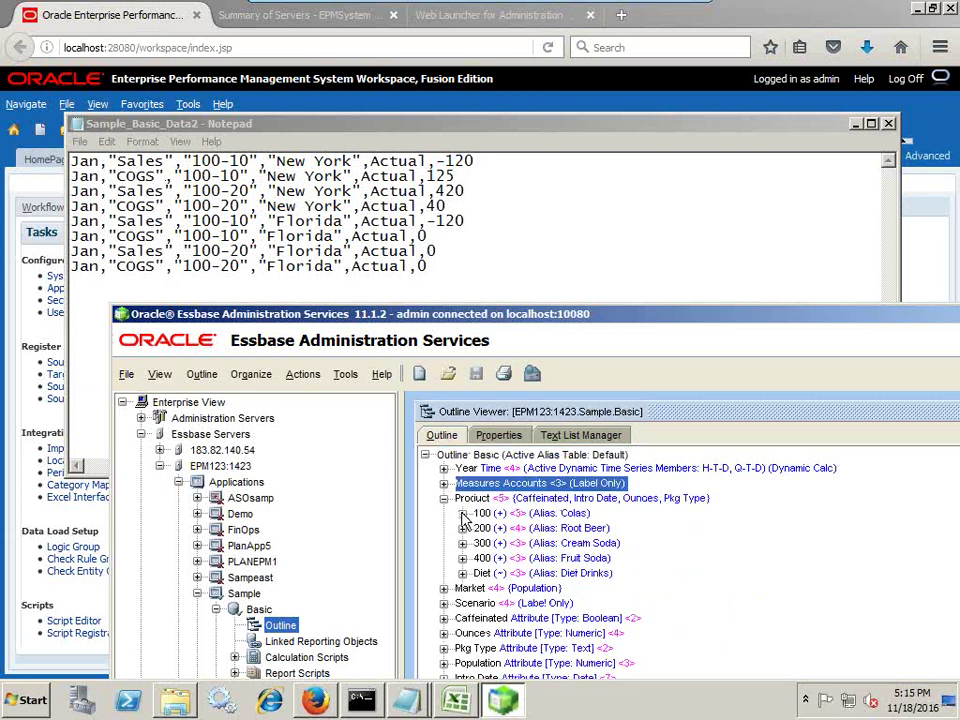
pyautogui.click(462, 513)
pyautogui.click(512, 528)
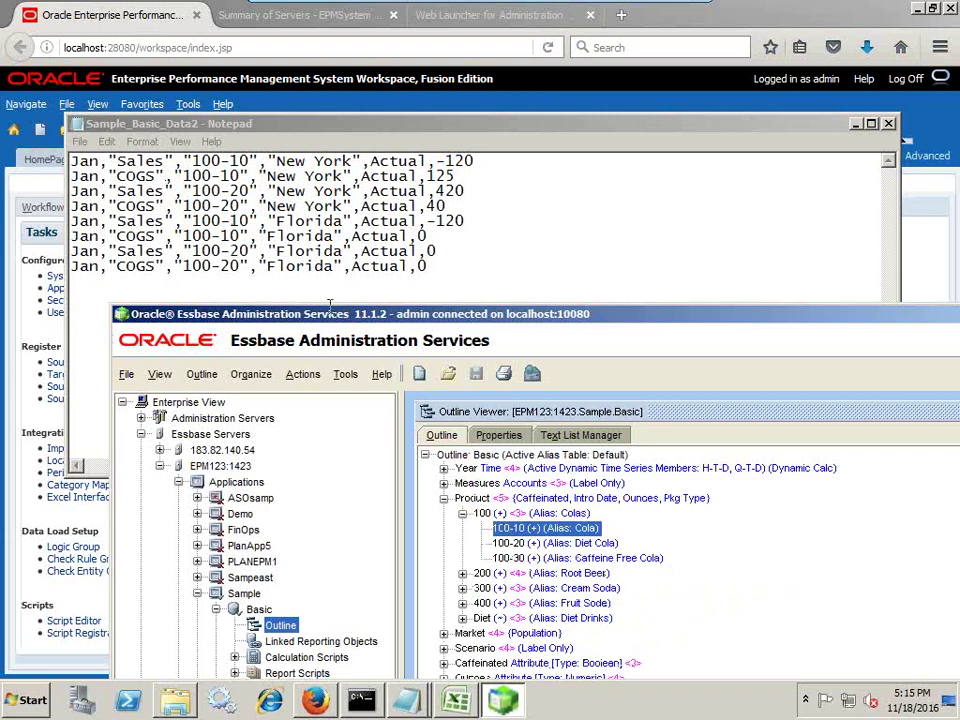
# Step: Collapse Product, check the East members under Market, and expand Scenario to view its members
pyautogui.click(443, 498)
pyautogui.click(443, 513)
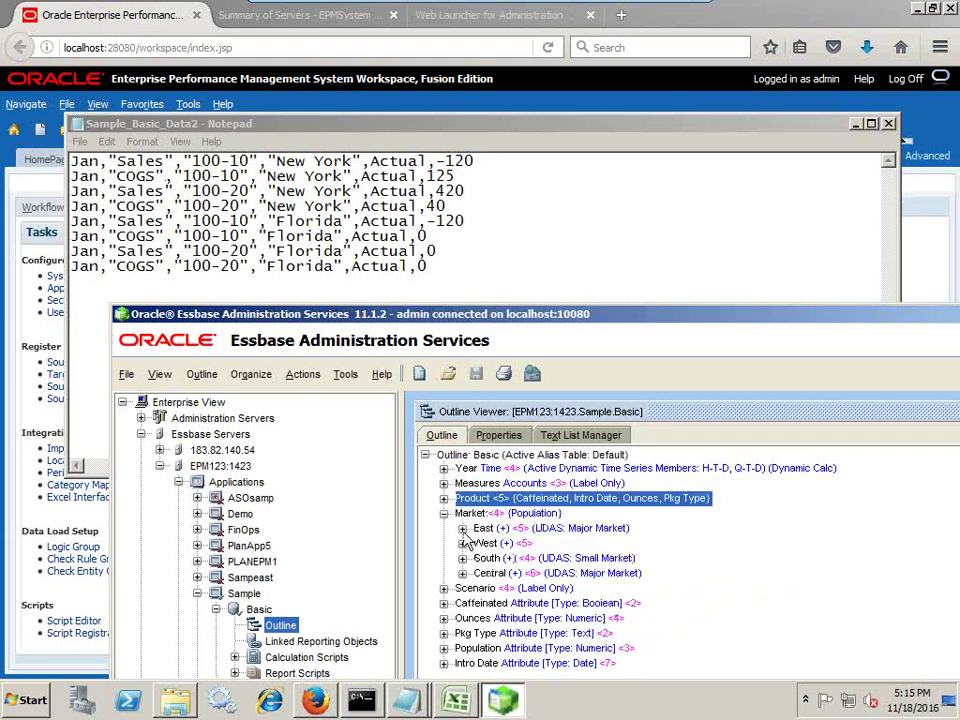
pyautogui.click(462, 528)
pyautogui.click(443, 513)
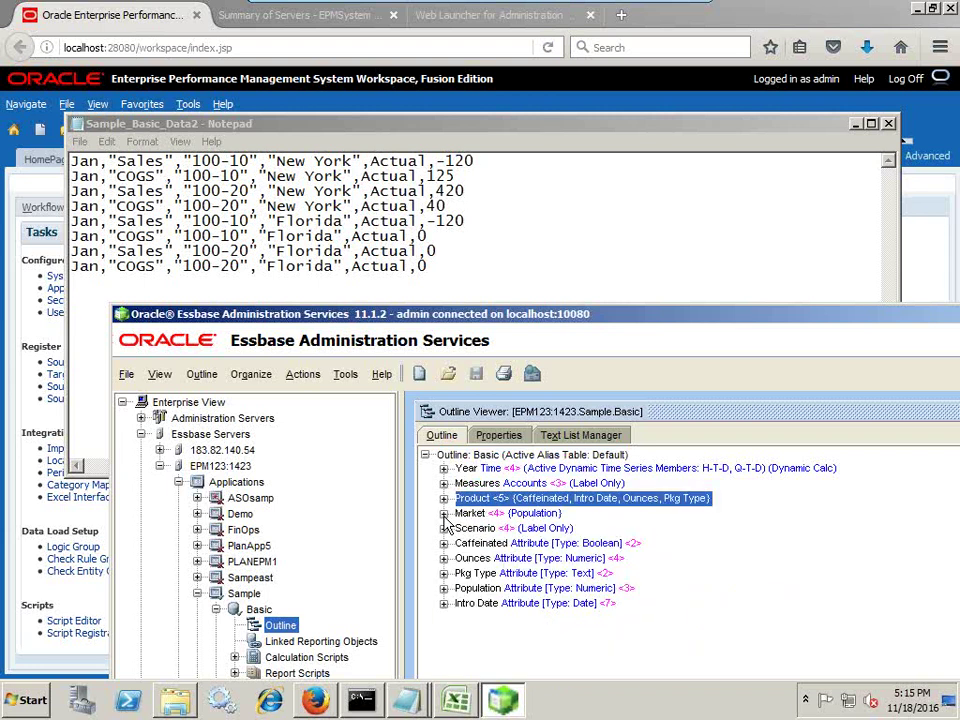
pyautogui.click(443, 528)
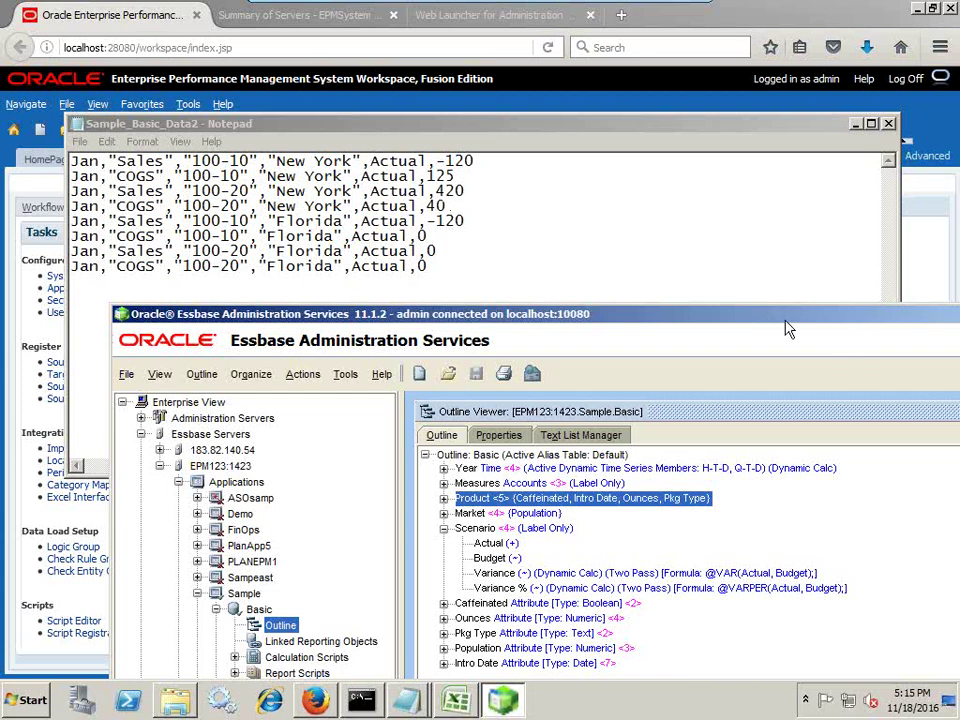
# Step: Reposition the Essbase Administration Services window and clear all data from the Sample application's Basic database
pyautogui.moveTo(776, 324); pyautogui.dragTo(557, 337)
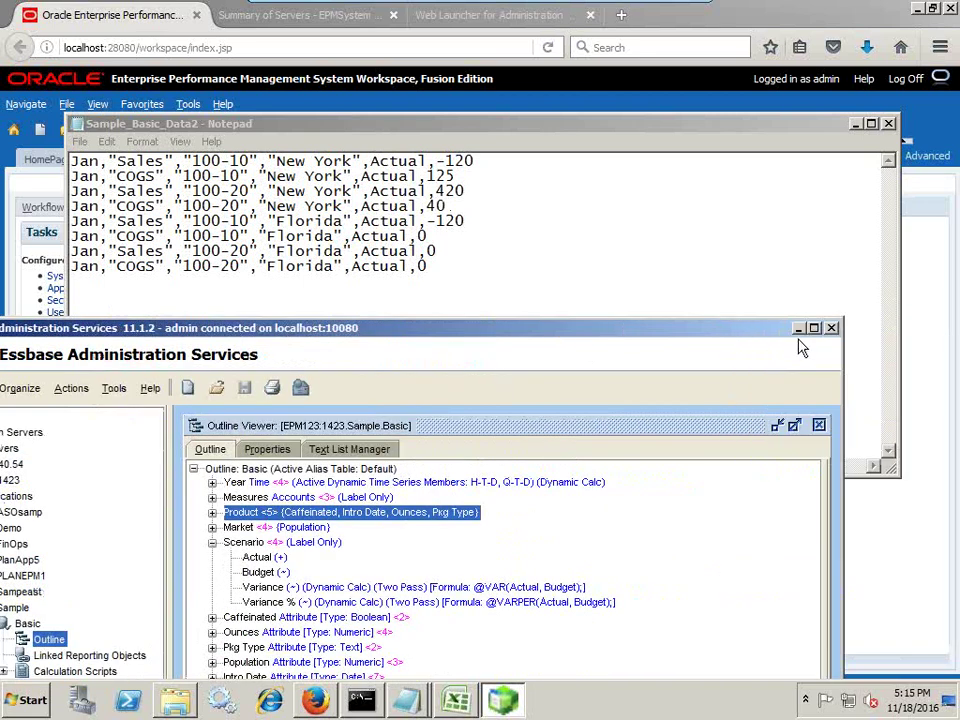
pyautogui.click(799, 330)
pyautogui.click(492, 706)
pyautogui.moveTo(210, 338); pyautogui.dragTo(420, 150)
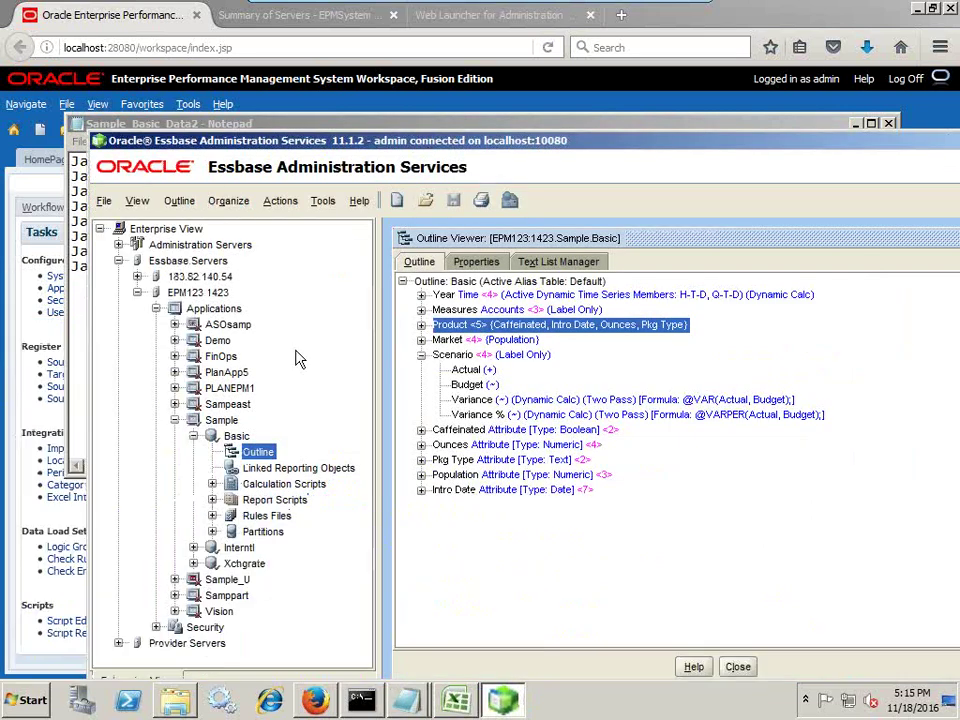
pyautogui.click(244, 438)
pyautogui.rightClick(246, 442)
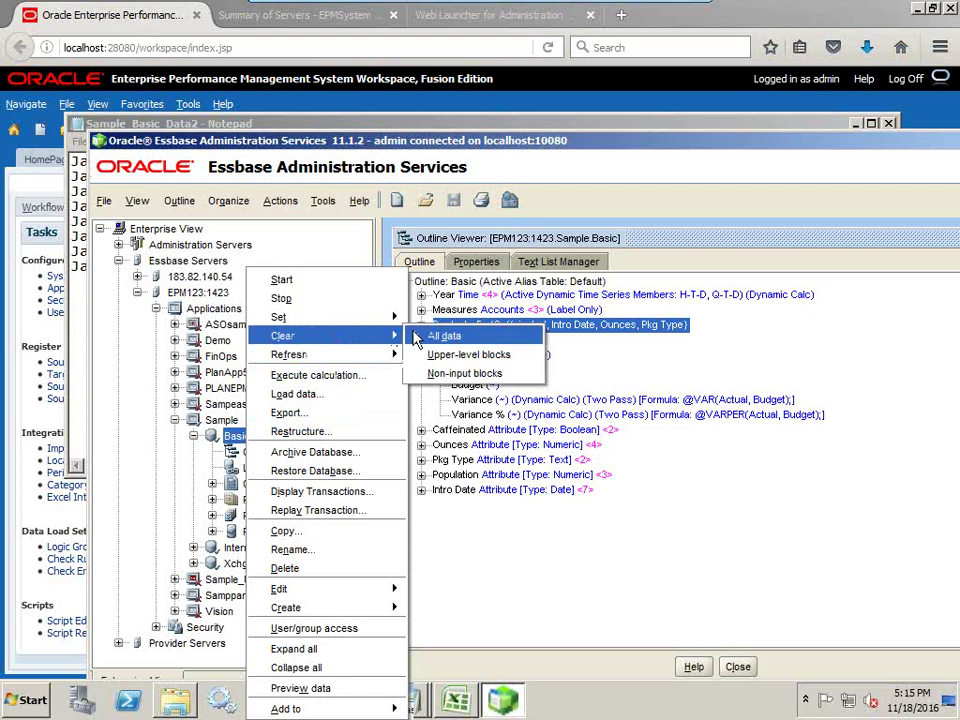
pyautogui.click(432, 340)
pyautogui.click(628, 537)
pyautogui.click(662, 517)
# Step: Switch to Excel, refresh the Essbase grid, and rename the headers in E1 and F1 to Sales and COGS
pyautogui.click(456, 700)
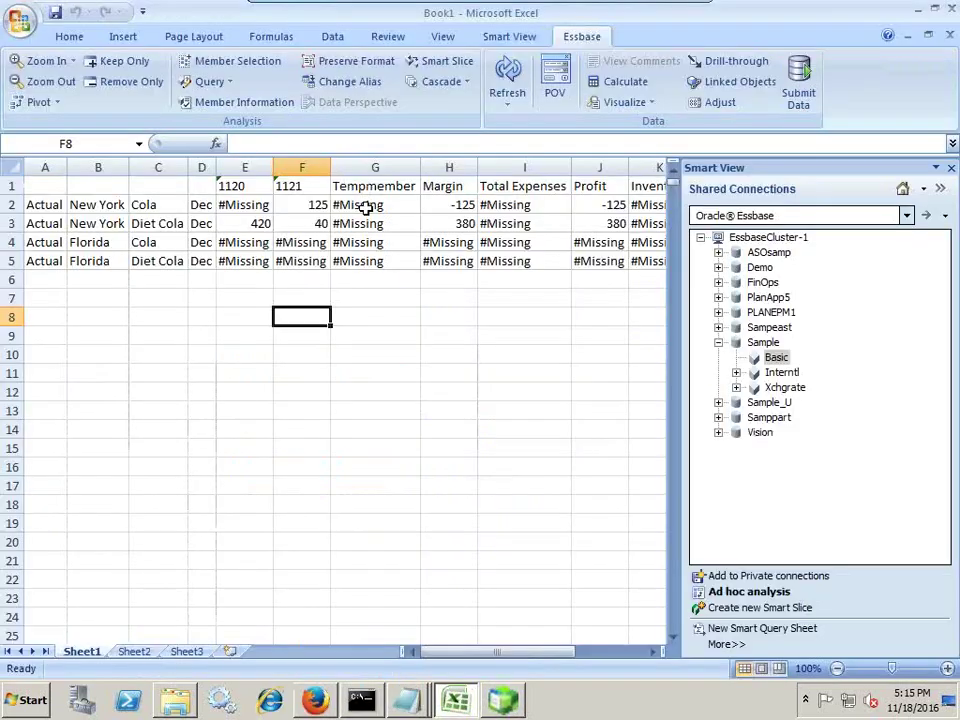
pyautogui.click(507, 72)
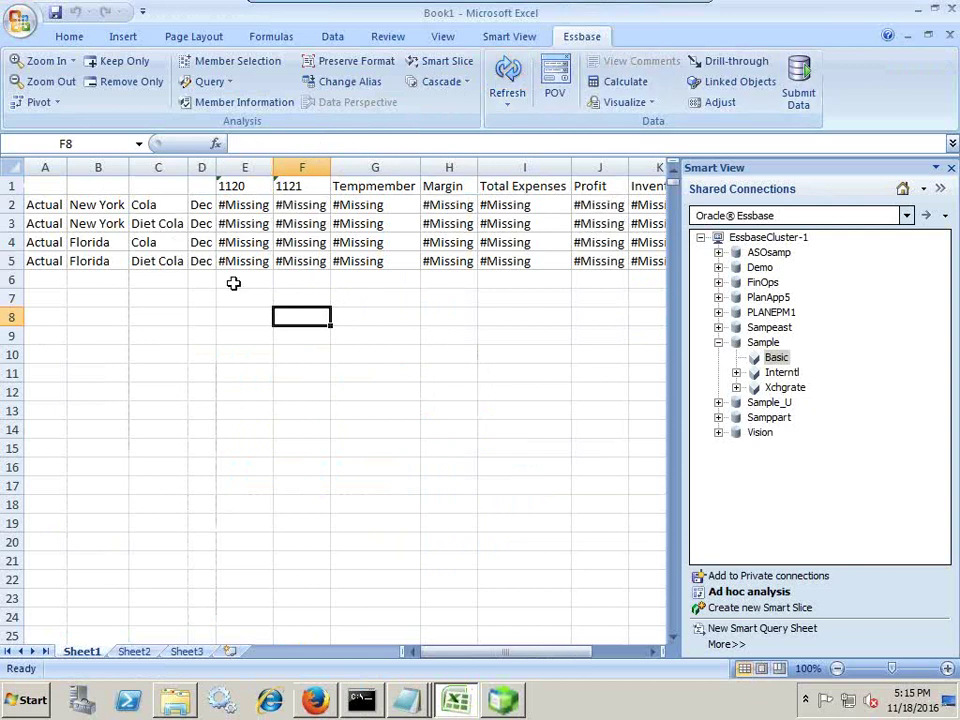
pyautogui.click(237, 181)
pyautogui.moveTo(267, 145); pyautogui.dragTo(242, 147)
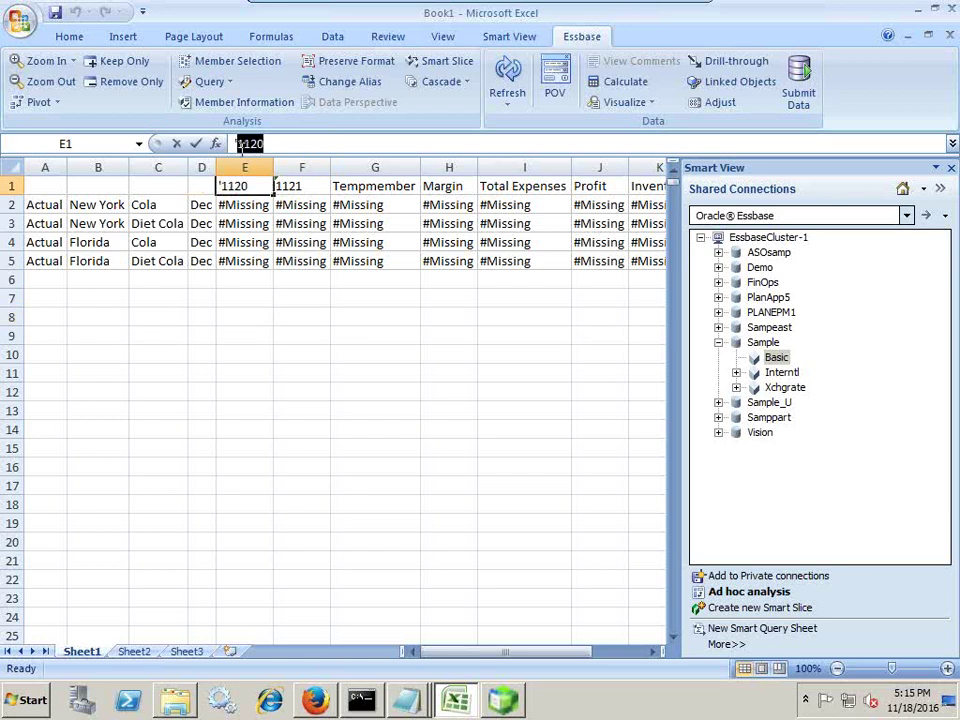
pyautogui.write('Sales')
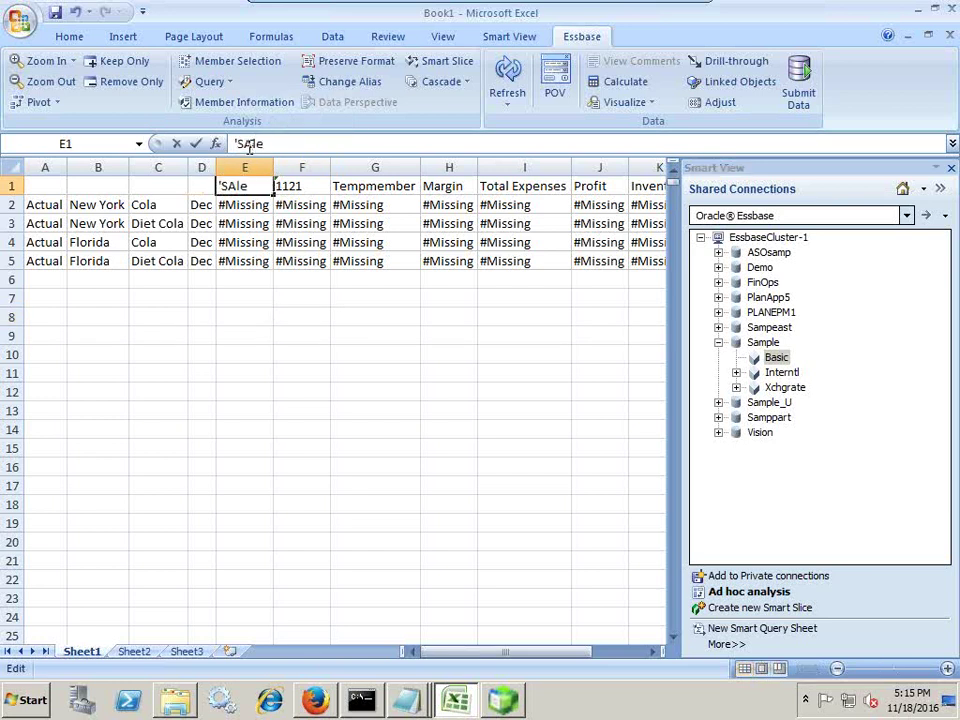
pyautogui.press('Return')
pyautogui.press('Up')
pyautogui.press('Right')
pyautogui.press('F2')
pyautogui.press('Home')
pyautogui.write("'")
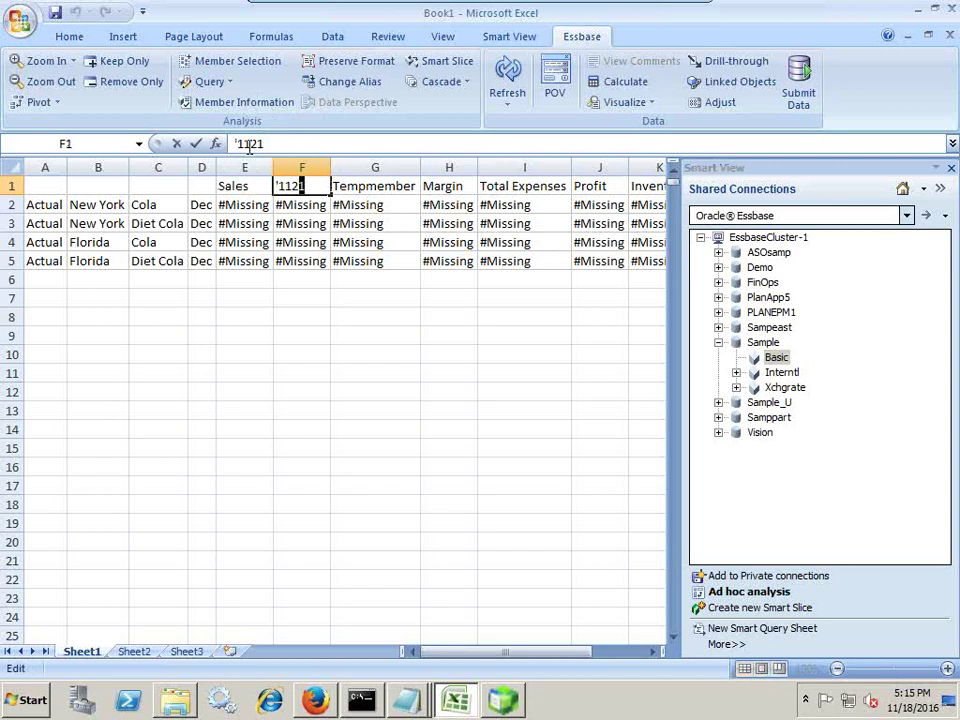
pyautogui.write('COGS')
pyautogui.press('Return')
# Step: Bring the Sample_Basic_Data2 file below the Excel grid and examine its records, highlighting the first record's amount
pyautogui.hotkey('alt', 'Tab')
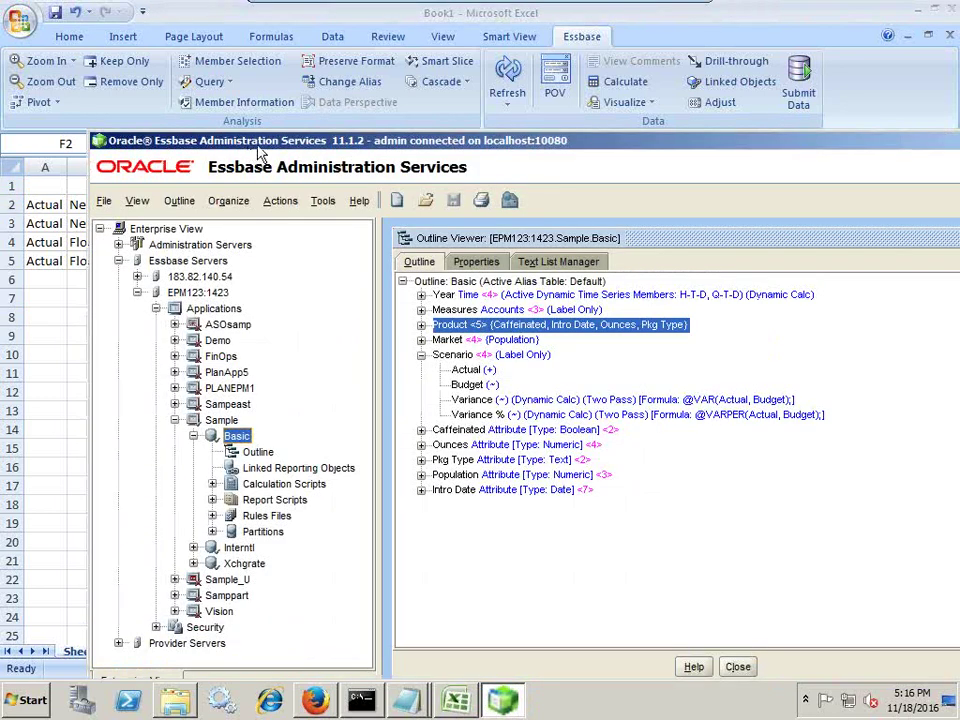
pyautogui.hotkey('alt', 'Tab')
pyautogui.hotkey('alt', 'Tab')
pyautogui.hotkey('alt', 'Tab')
pyautogui.moveTo(331, 126); pyautogui.dragTo(305, 326)
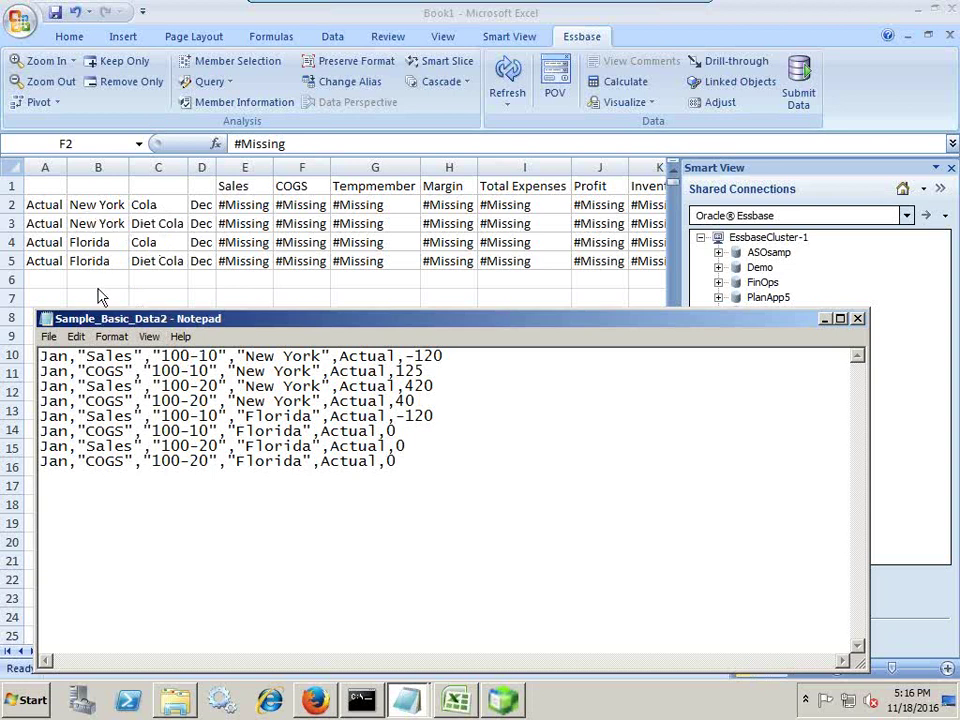
pyautogui.moveTo(414, 467); pyautogui.dragTo(42, 357)
pyautogui.click(450, 358)
pyautogui.moveTo(450, 356); pyautogui.dragTo(405, 355)
# Step: Switch back to the EPM Workspace in Firefox and open the Like mappings of Data Load Mapping
pyautogui.click(315, 702)
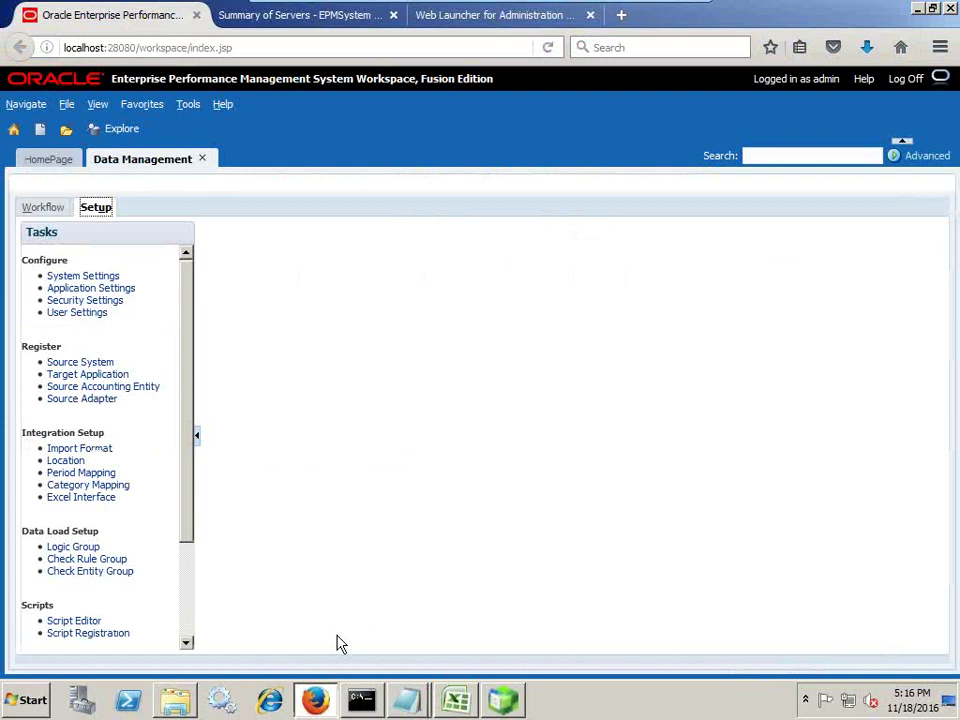
pyautogui.click(45, 208)
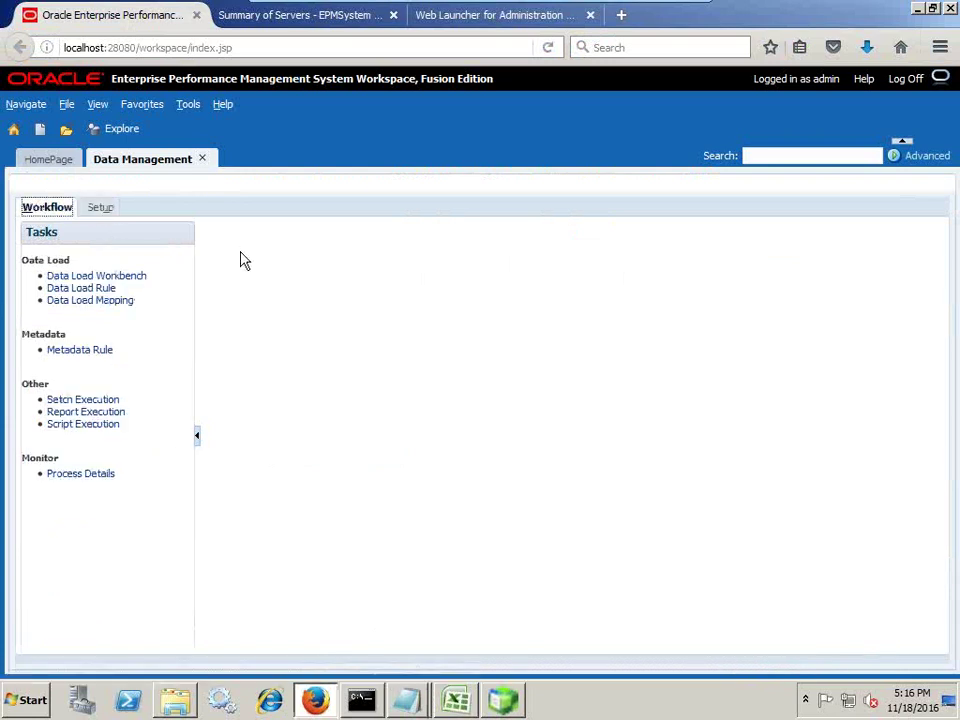
pyautogui.click(102, 300)
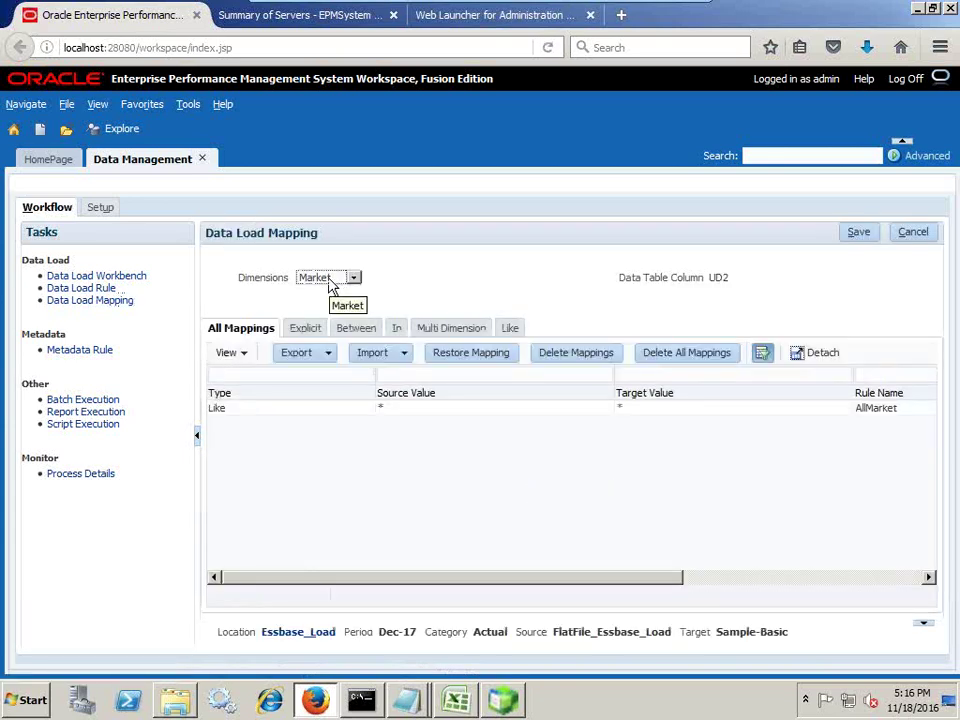
pyautogui.click(500, 334)
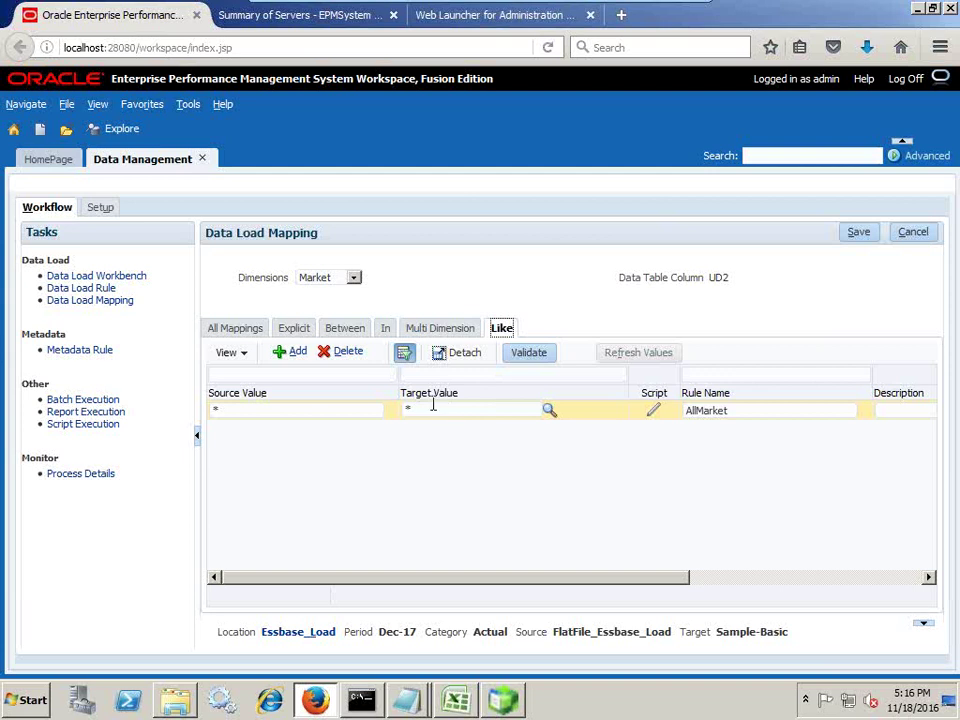
# Step: Change the mapping dimension to Measures and highlight the #SCRIPT target value of the AllMeasures rule
pyautogui.click(328, 280)
pyautogui.click(320, 311)
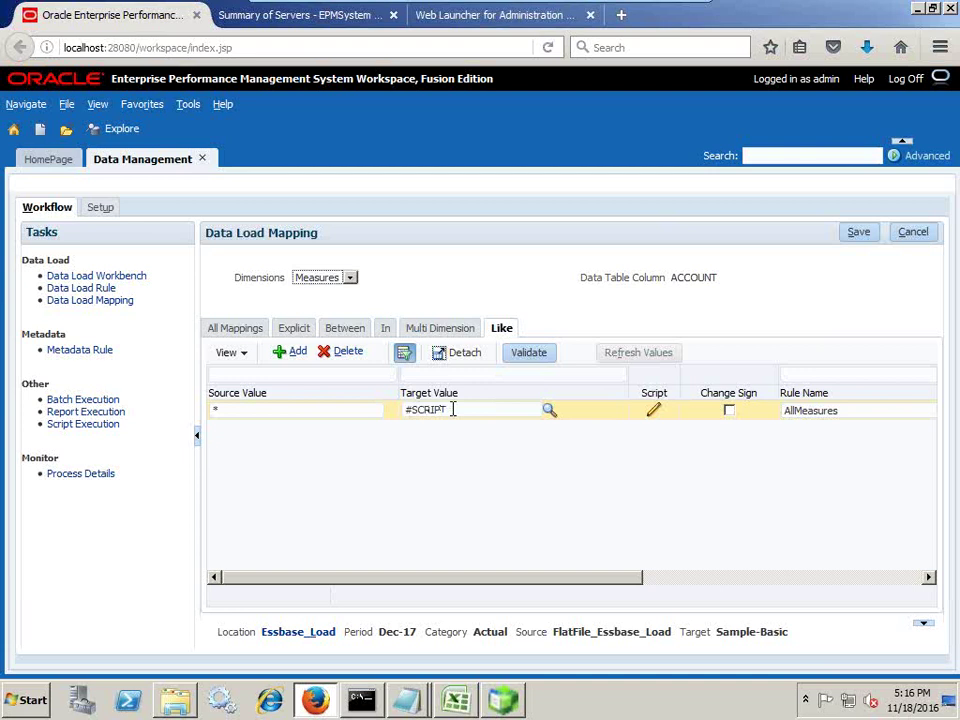
pyautogui.moveTo(453, 410); pyautogui.dragTo(398, 410)
pyautogui.moveTo(466, 410); pyautogui.dragTo(385, 410)
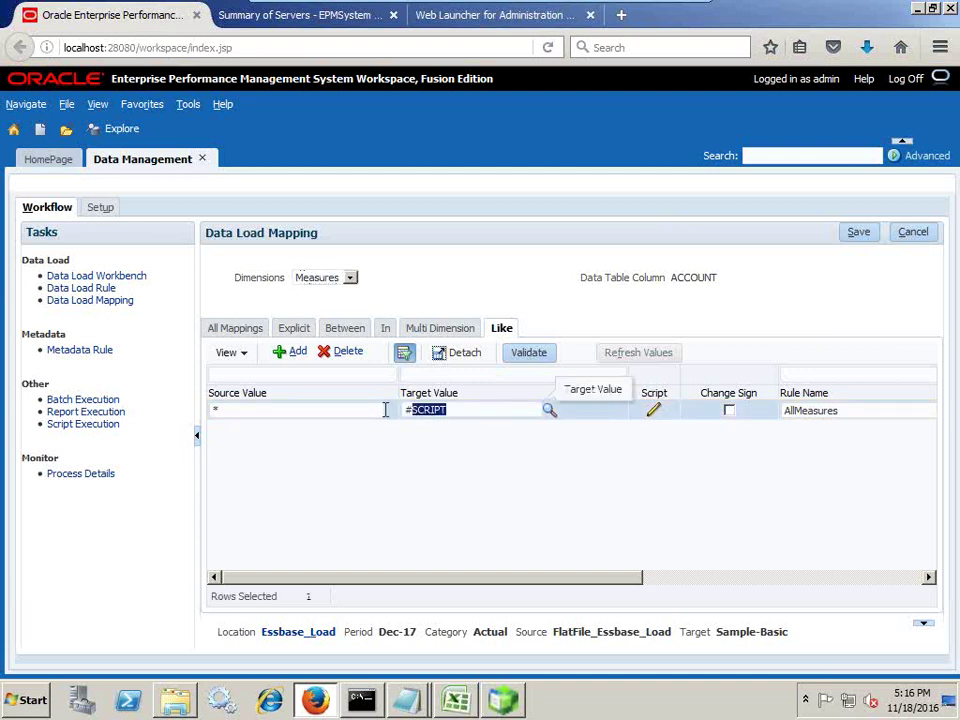
# Step: Open the AllMeasures rule's mapping script for editing and highlight its full code to review it
pyautogui.click(460, 409)
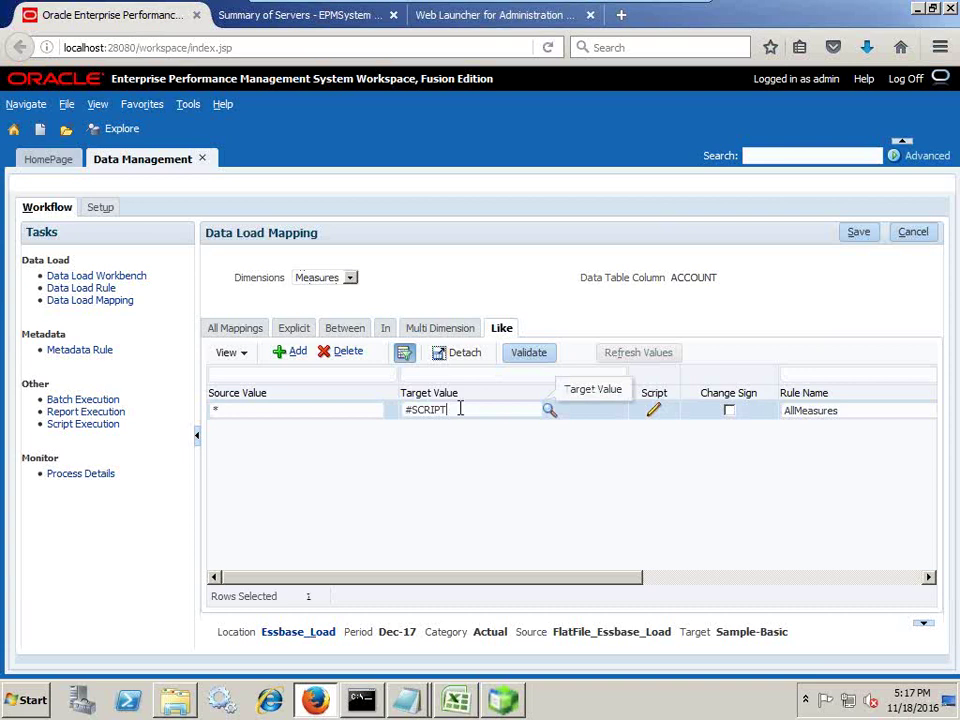
pyautogui.click(655, 413)
pyautogui.moveTo(336, 363); pyautogui.dragTo(182, 277)
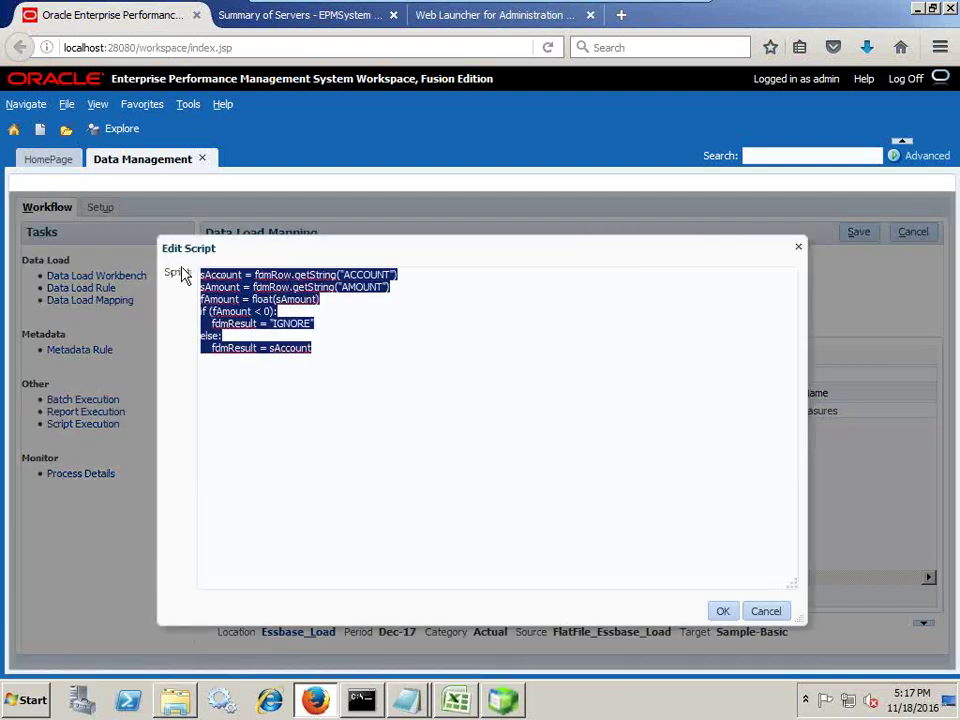
pyautogui.click(330, 403)
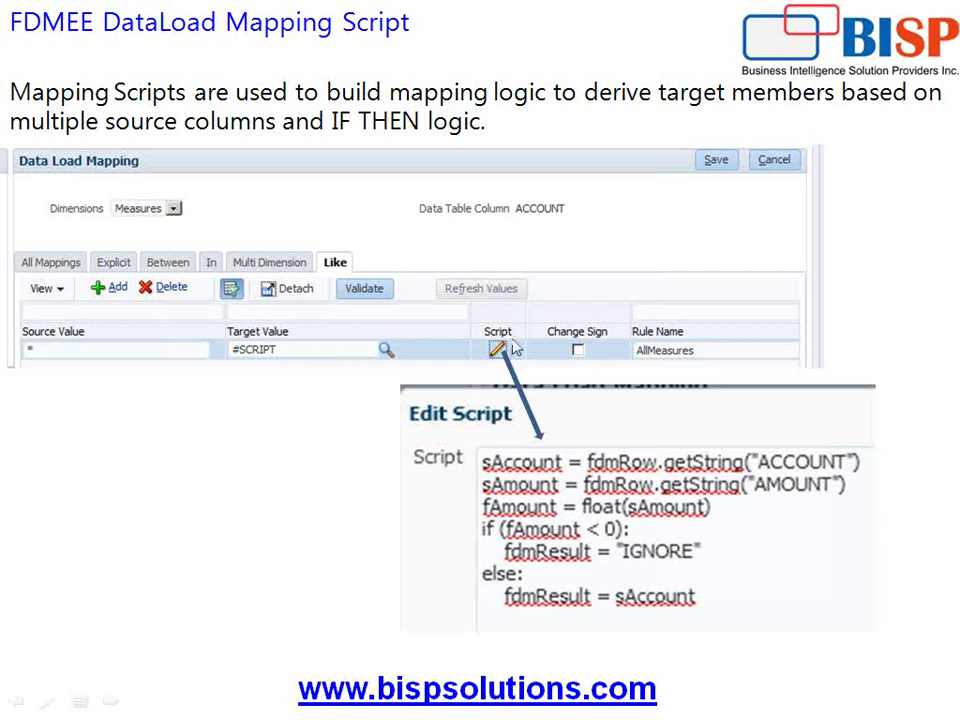
pyautogui.click(655, 551)
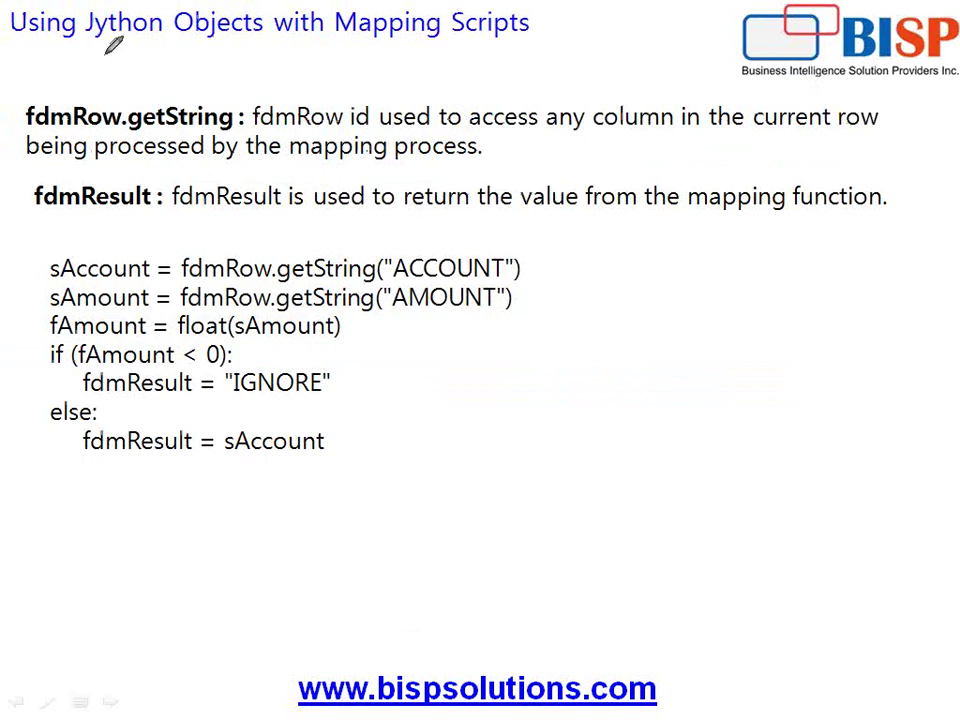
pyautogui.moveTo(163, 28)
pyautogui.mouseDown()
pyautogui.moveTo(170, 50)
pyautogui.moveTo(542, 40)
pyautogui.moveTo(548, 3)
pyautogui.mouseUp()
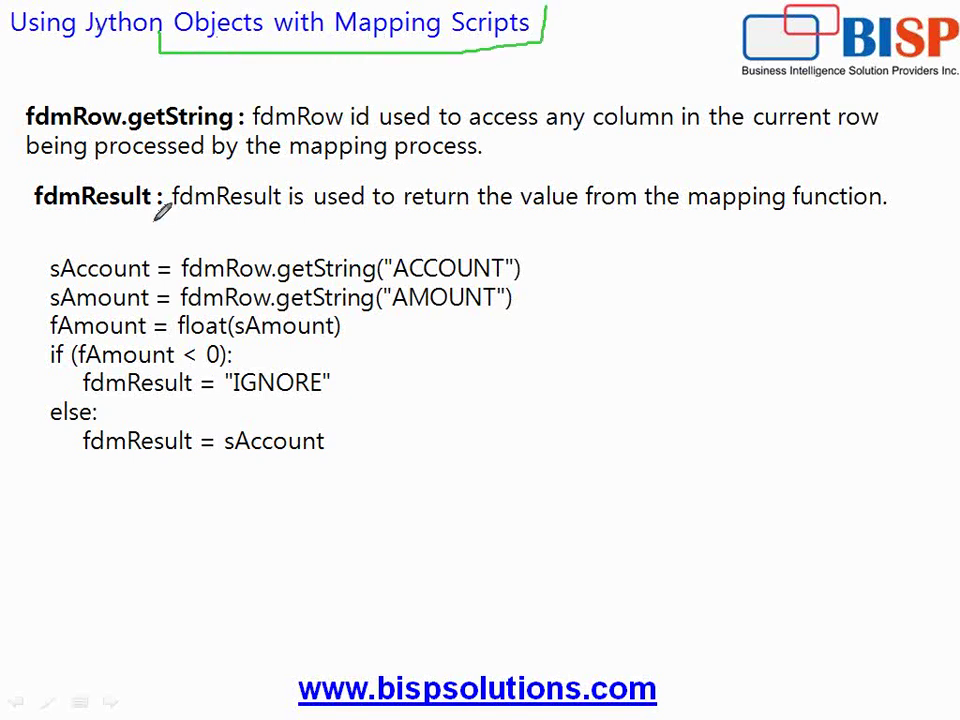
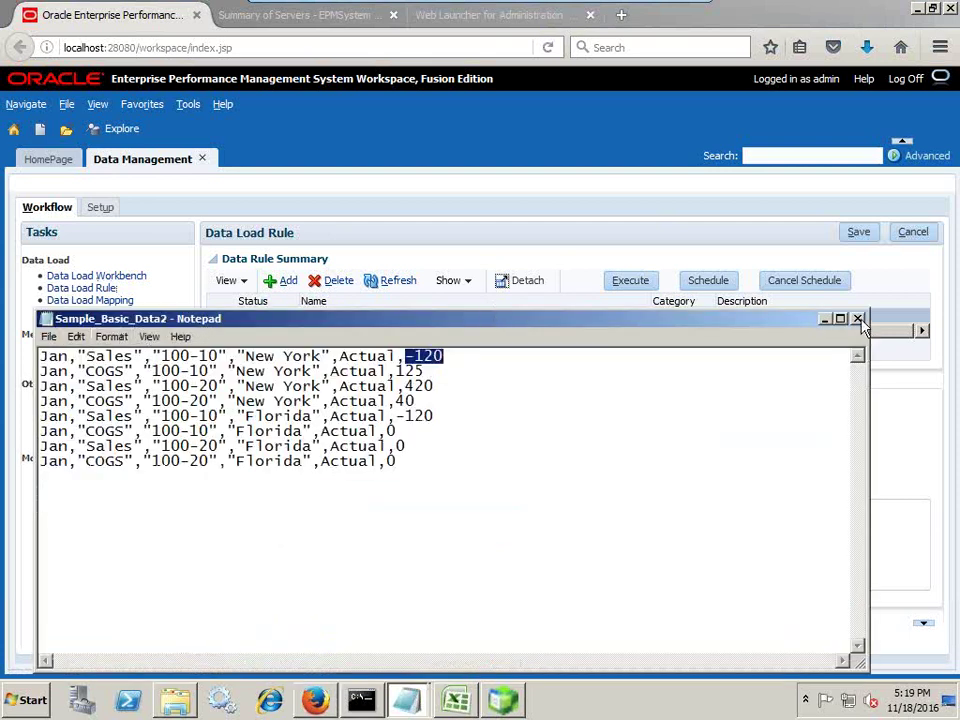
# Step: Return to the data load rule and examine its selectable source files and the upload folder, leaving the file selection as is
pyautogui.click(535, 232)
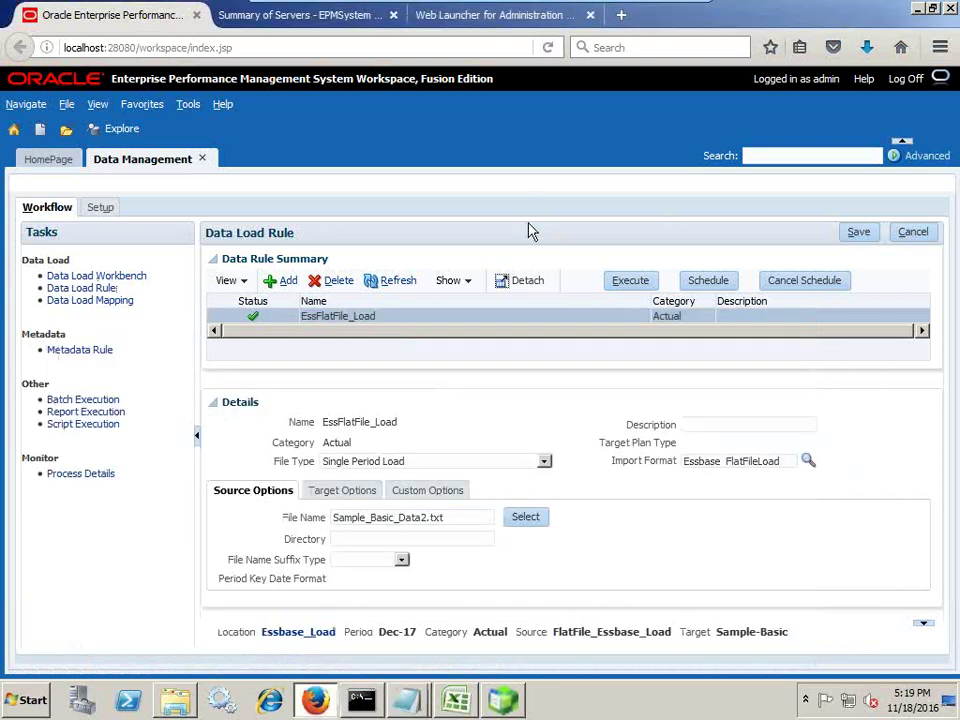
pyautogui.click(527, 518)
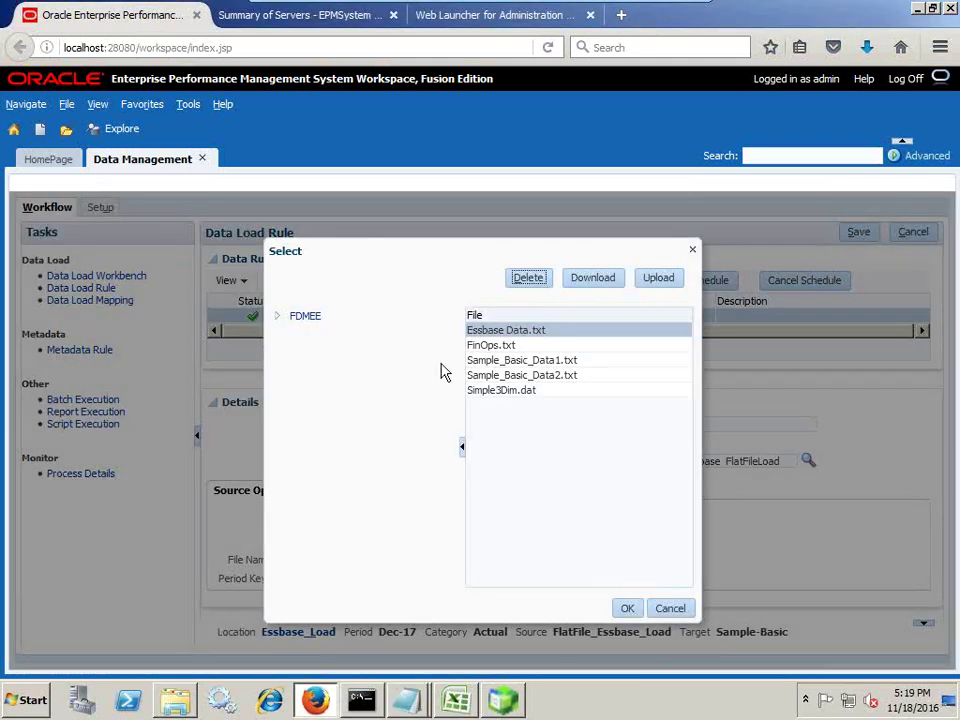
pyautogui.click(648, 284)
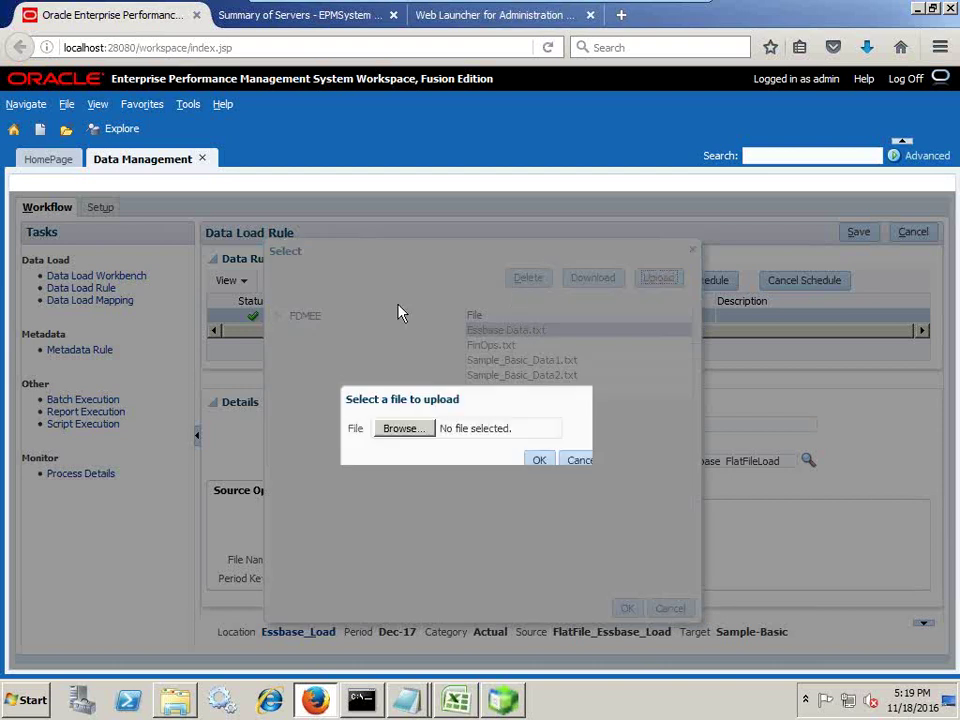
pyautogui.click(404, 429)
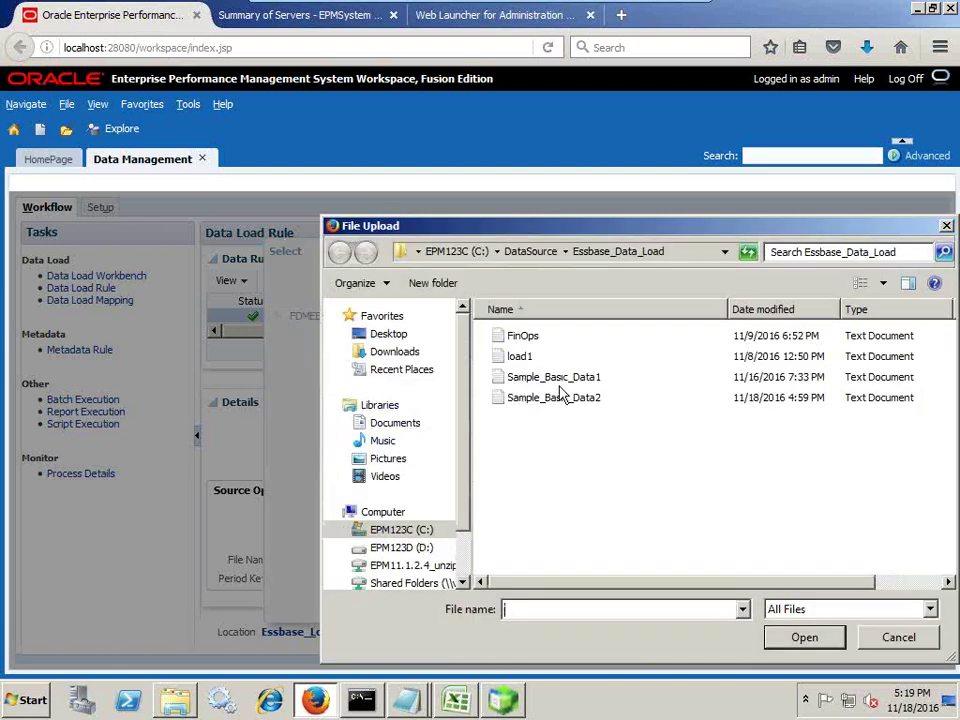
pyautogui.click(893, 637)
pyautogui.click(582, 460)
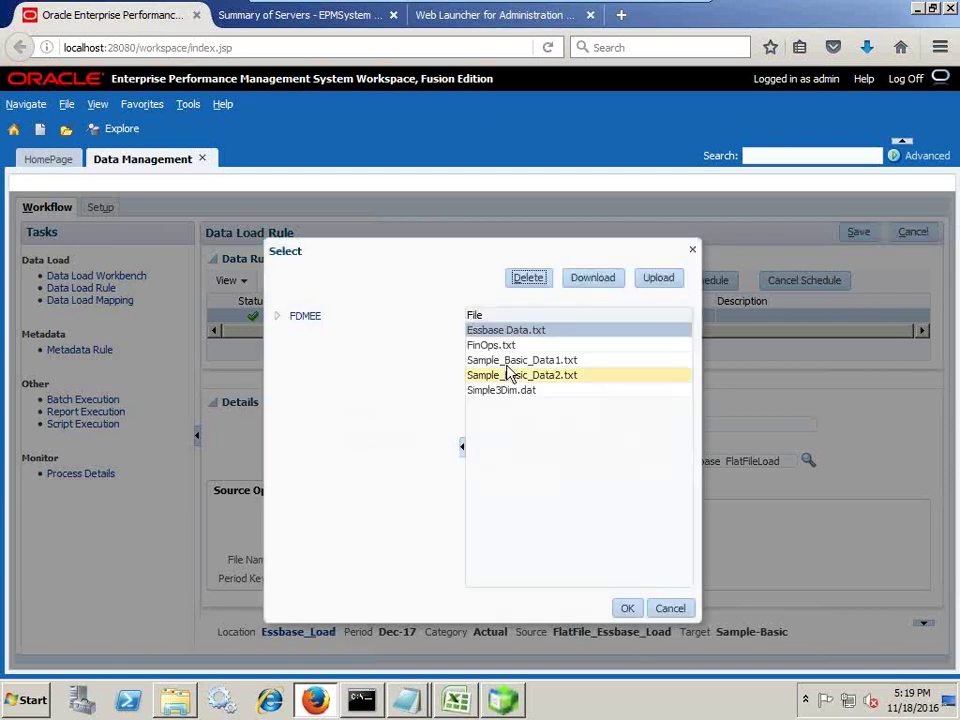
pyautogui.click(677, 610)
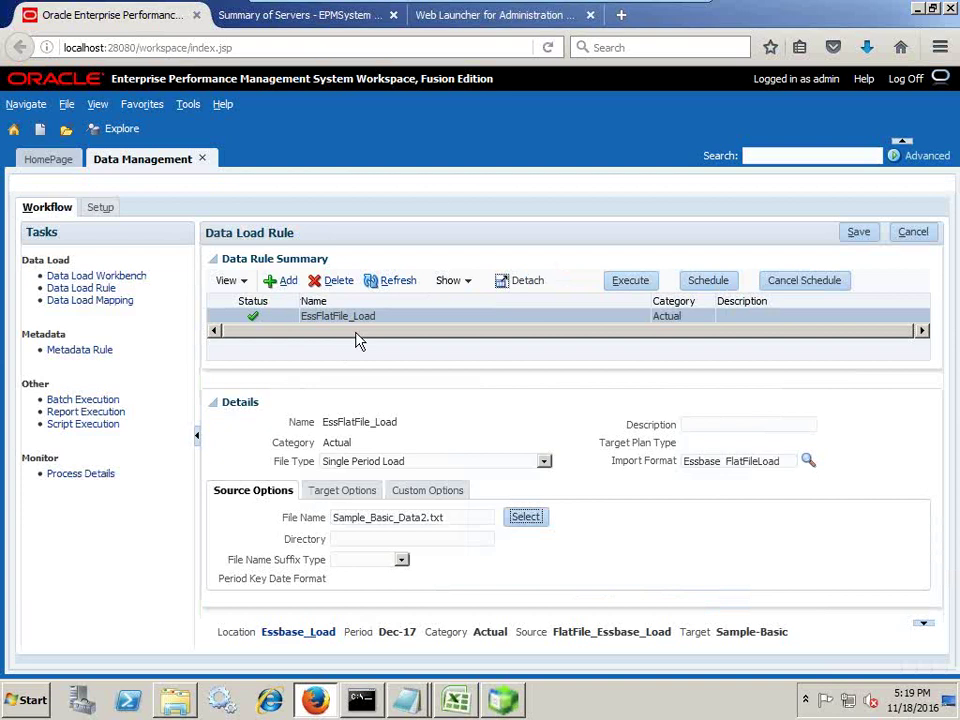
# Step: Switch to Essbase Administration Services and clear the data of the Sample application's Basic database
pyautogui.click(503, 699)
pyautogui.rightClick(237, 436)
pyautogui.moveTo(300, 343)
pyautogui.click(440, 336)
pyautogui.click(625, 538)
pyautogui.click(663, 513)
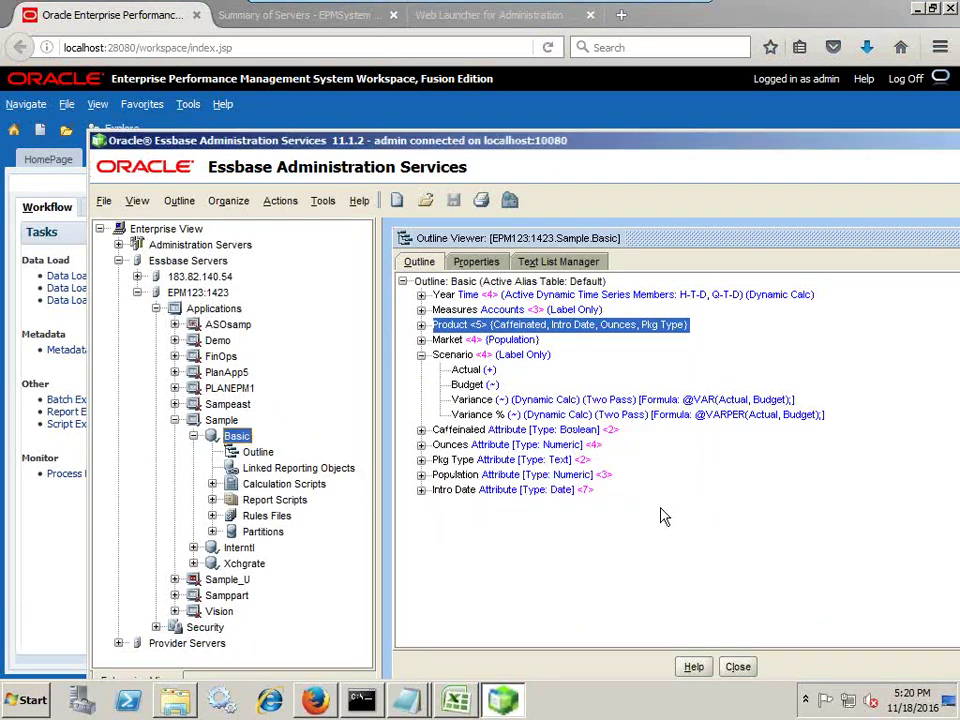
# Step: Switch to Excel, refresh the Essbase grid, and highlight the data cells E2:F5
pyautogui.click(457, 699)
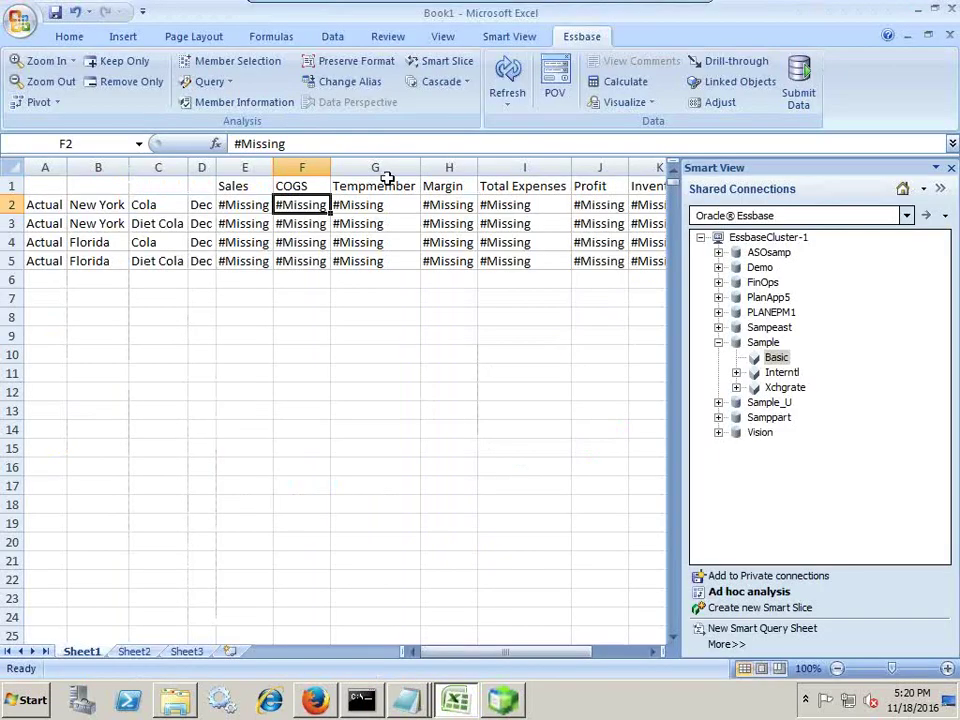
pyautogui.click(508, 72)
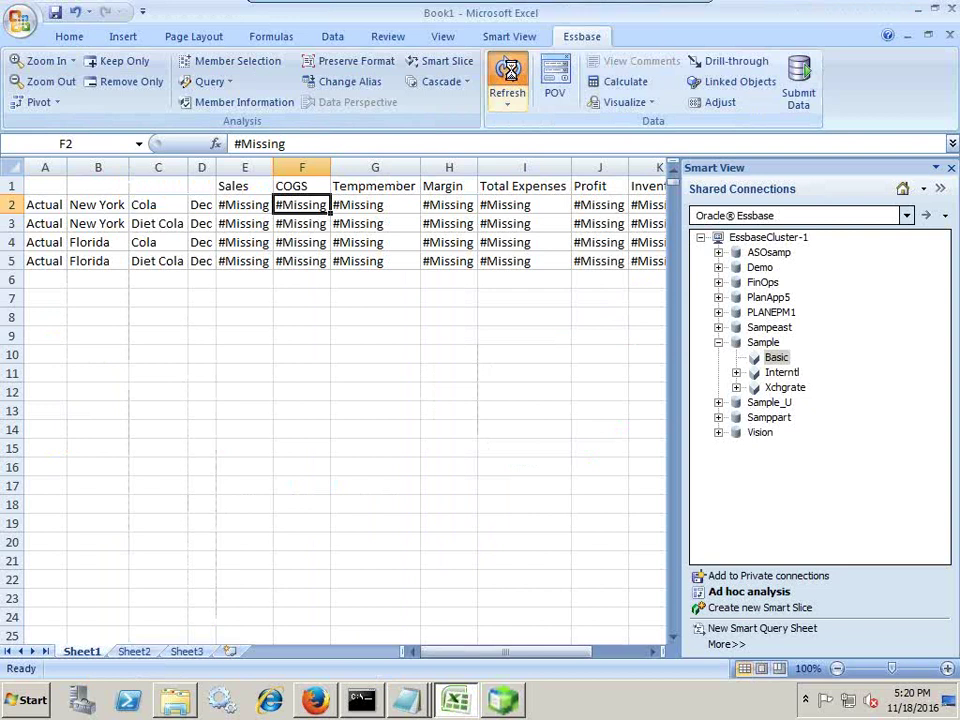
pyautogui.click(290, 242)
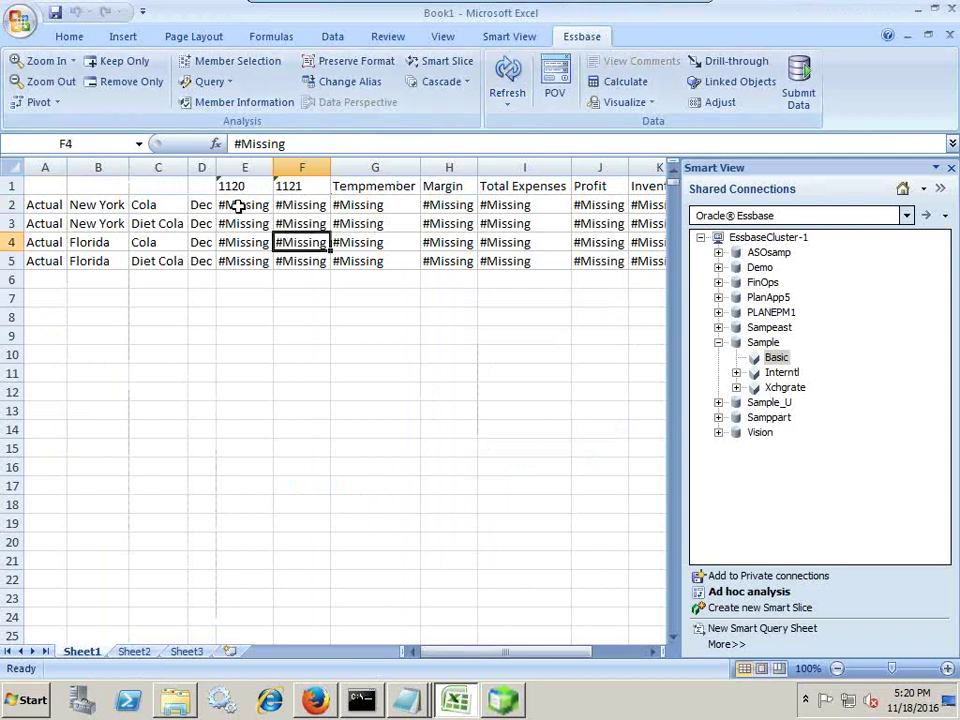
pyautogui.moveTo(238, 206); pyautogui.dragTo(307, 262)
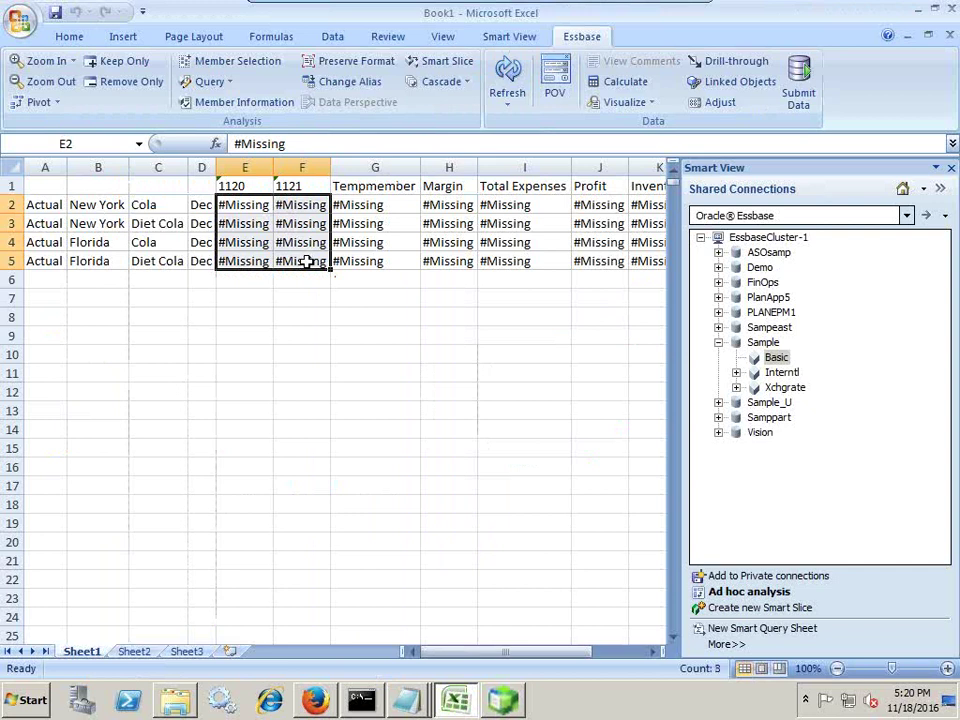
pyautogui.click(408, 699)
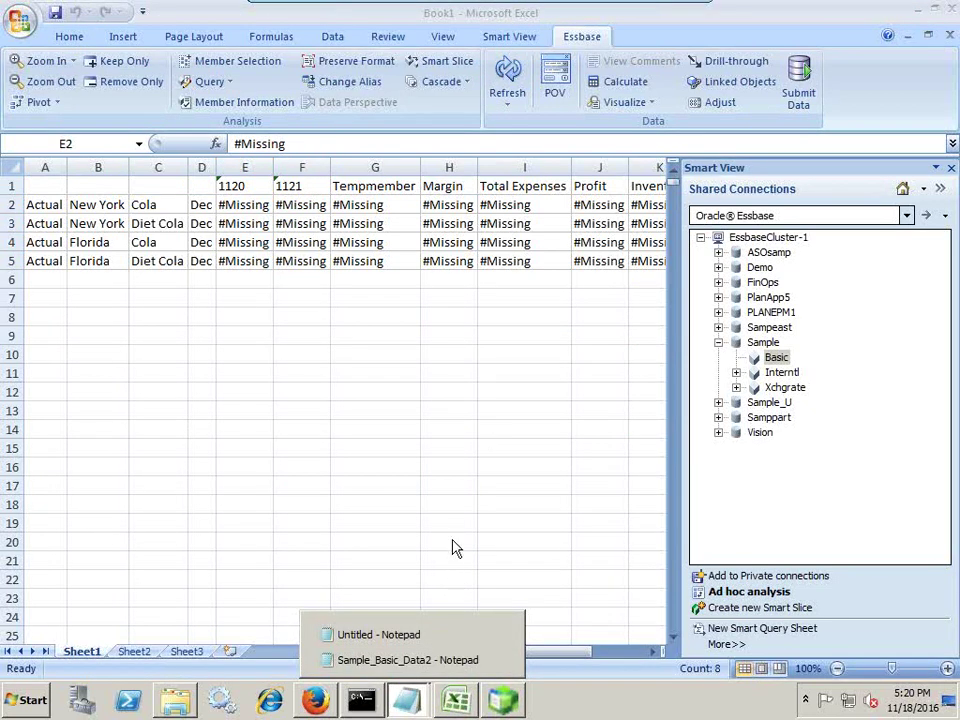
pyautogui.click(452, 533)
# Step: In the EPM Workspace, execute the EssFlatFile_Load rule for Dec-17 with Import from Source and Export to Target, in Replace import mode
pyautogui.click(324, 702)
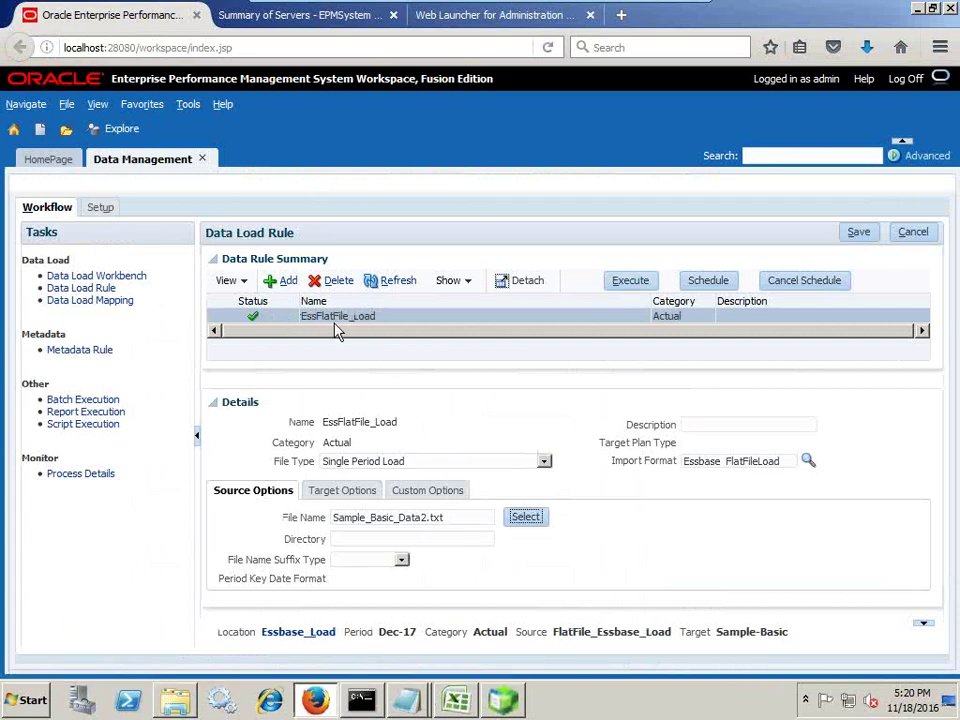
pyautogui.click(640, 283)
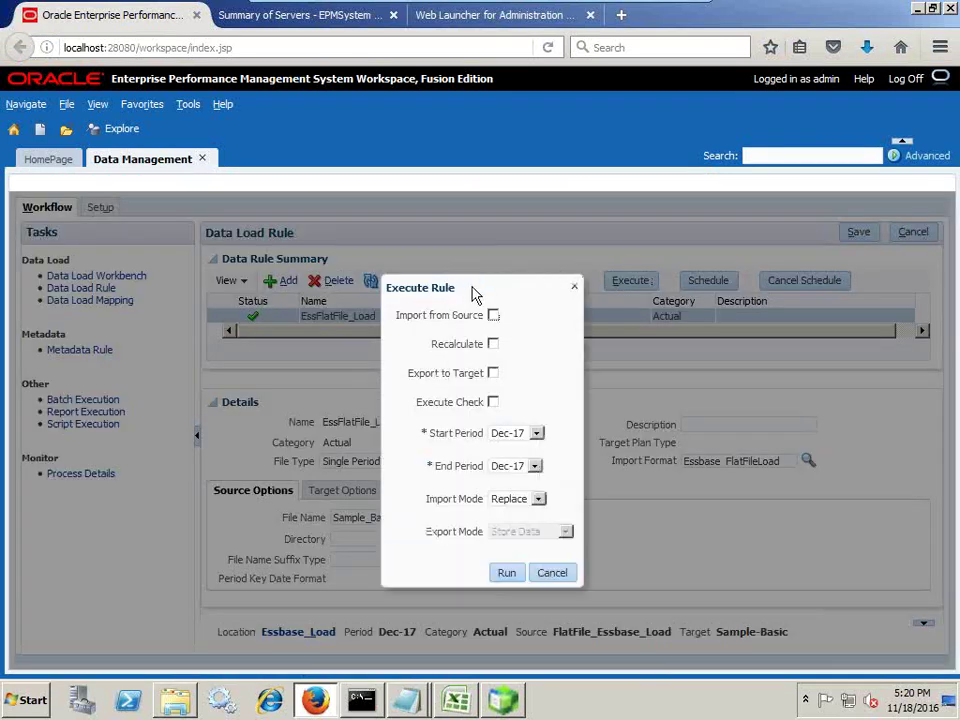
pyautogui.click(493, 315)
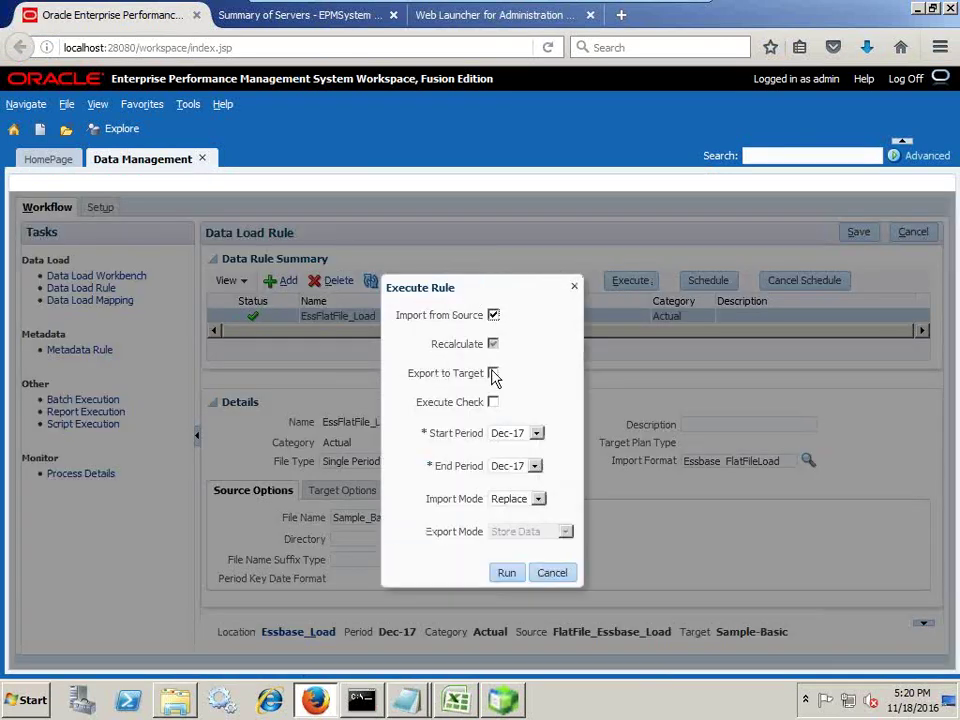
pyautogui.click(493, 373)
pyautogui.click(510, 435)
pyautogui.click(510, 436)
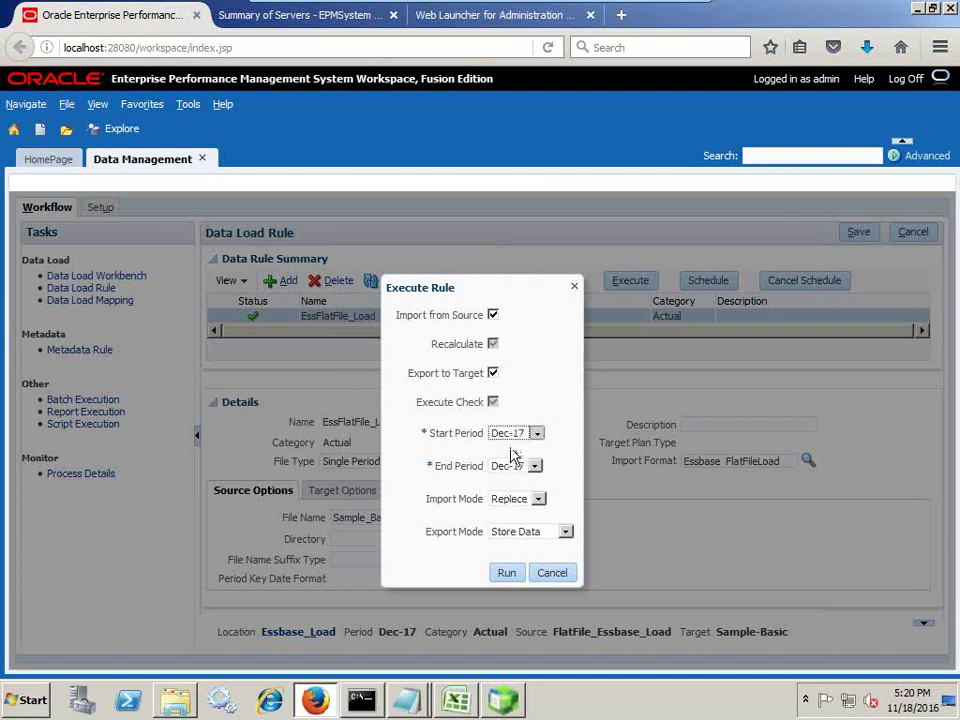
pyautogui.click(506, 574)
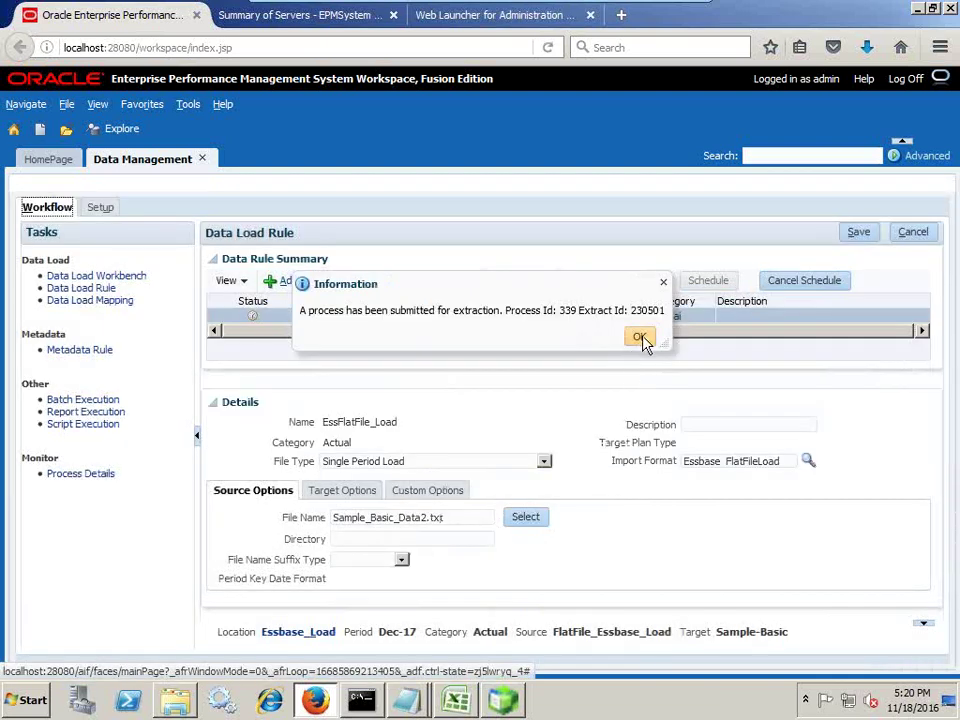
pyautogui.click(641, 338)
# Step: Refresh the data rule summary to check the execution status of EssFlatFile_Load
pyautogui.click(390, 284)
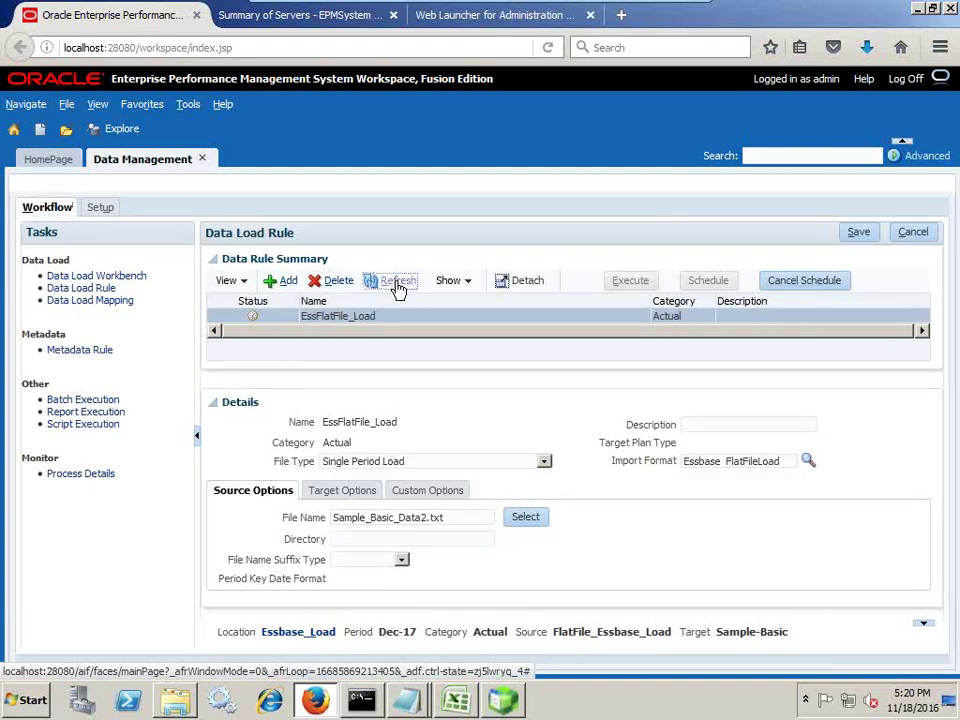
pyautogui.click(402, 289)
pyautogui.click(398, 283)
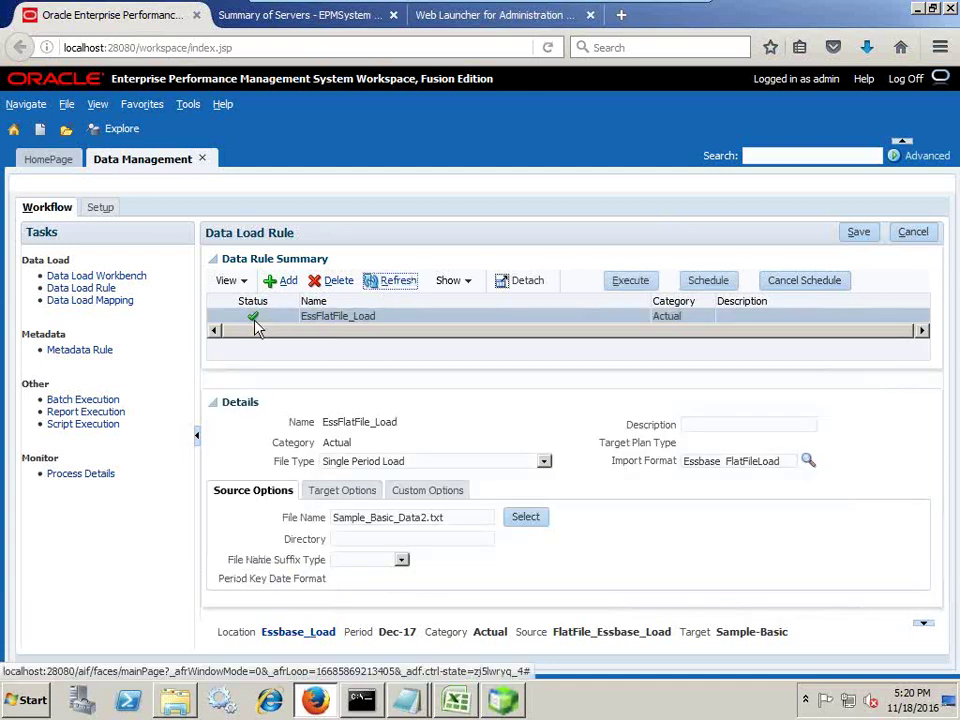
# Step: Open the Data Load Workbench and place the Sample_Basic_Data2 file below its load data rows
pyautogui.click(133, 278)
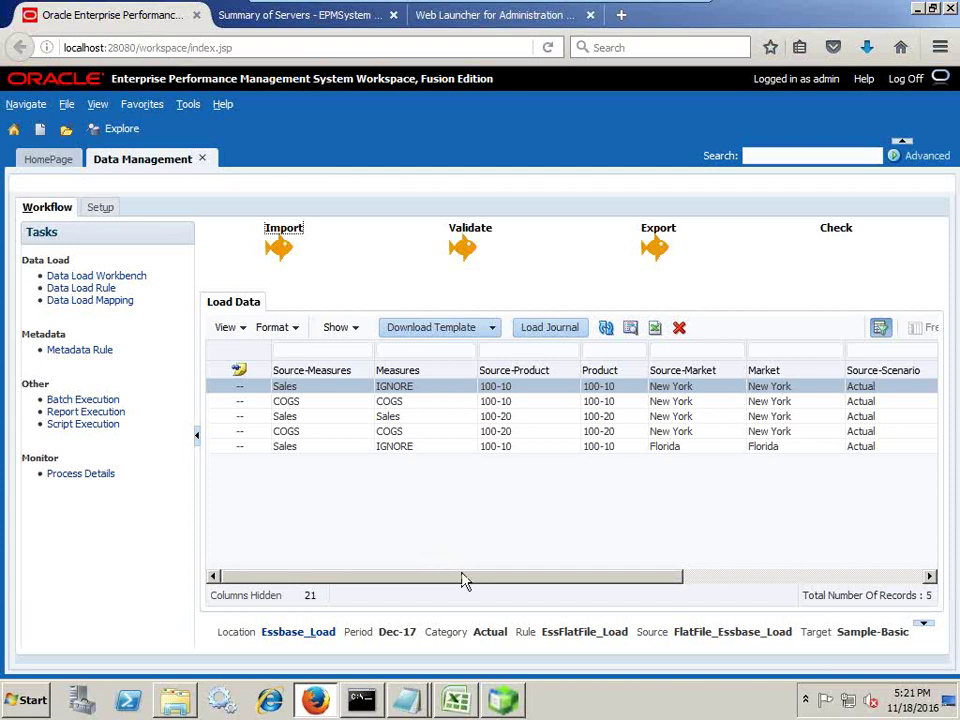
pyautogui.click(416, 702)
pyautogui.click(433, 660)
pyautogui.moveTo(360, 318); pyautogui.dragTo(399, 503)
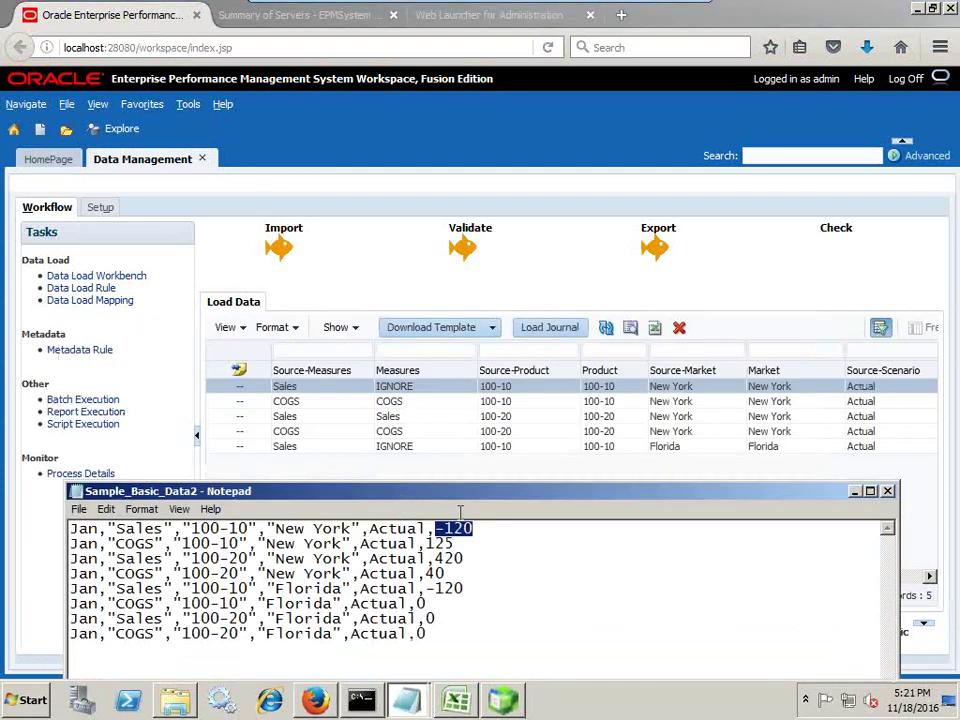
# Step: Highlight the negative and zero-amount records in the source file, and compare them with the workbench's Amount and Source Amount columns
pyautogui.moveTo(480, 528); pyautogui.dragTo(313, 529)
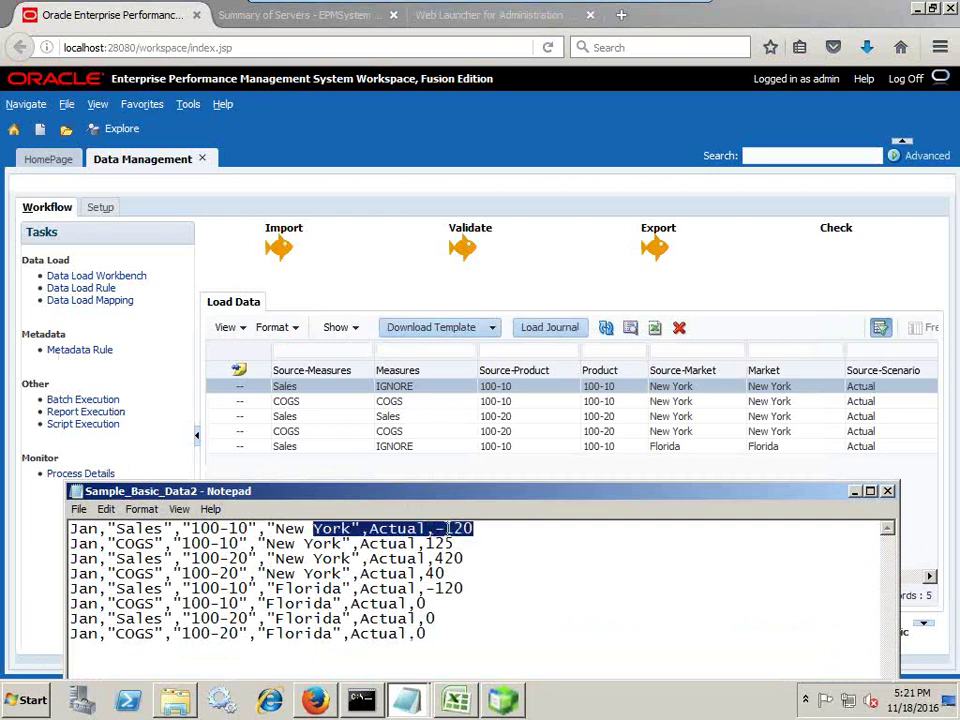
pyautogui.click(462, 544)
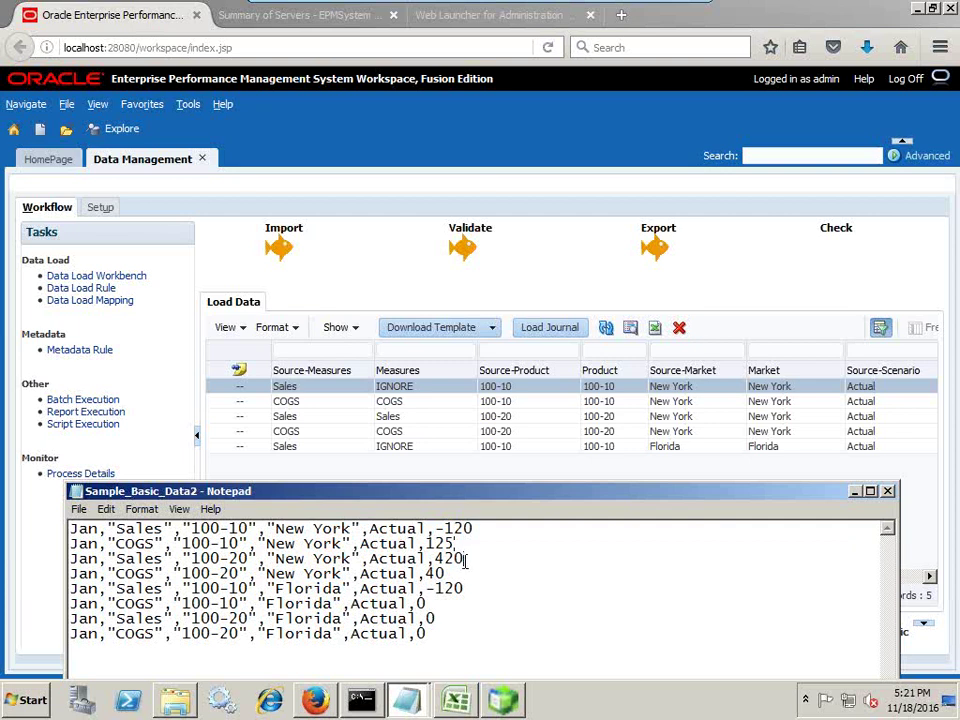
pyautogui.moveTo(470, 592); pyautogui.dragTo(62, 589)
pyautogui.moveTo(430, 636); pyautogui.dragTo(40, 603)
pyautogui.moveTo(492, 590); pyautogui.dragTo(45, 584)
pyautogui.click(485, 532)
pyautogui.click(765, 298)
pyautogui.moveTo(639, 578); pyautogui.dragTo(945, 583)
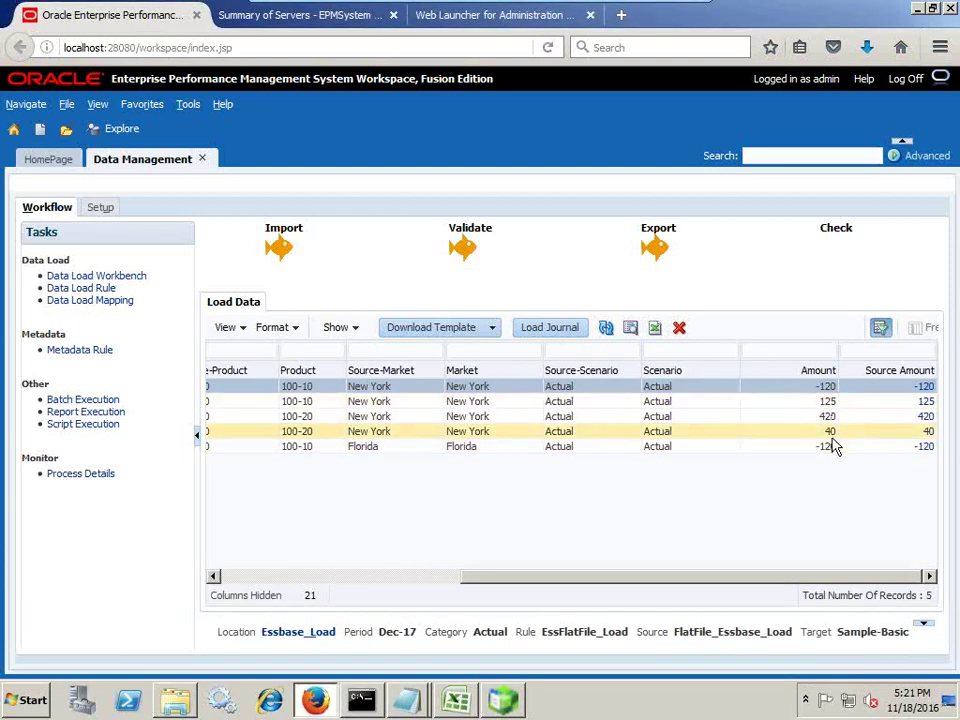
# Step: Switch to Excel and refresh the Essbase grid with the data loaded into Sample Basic
pyautogui.click(453, 699)
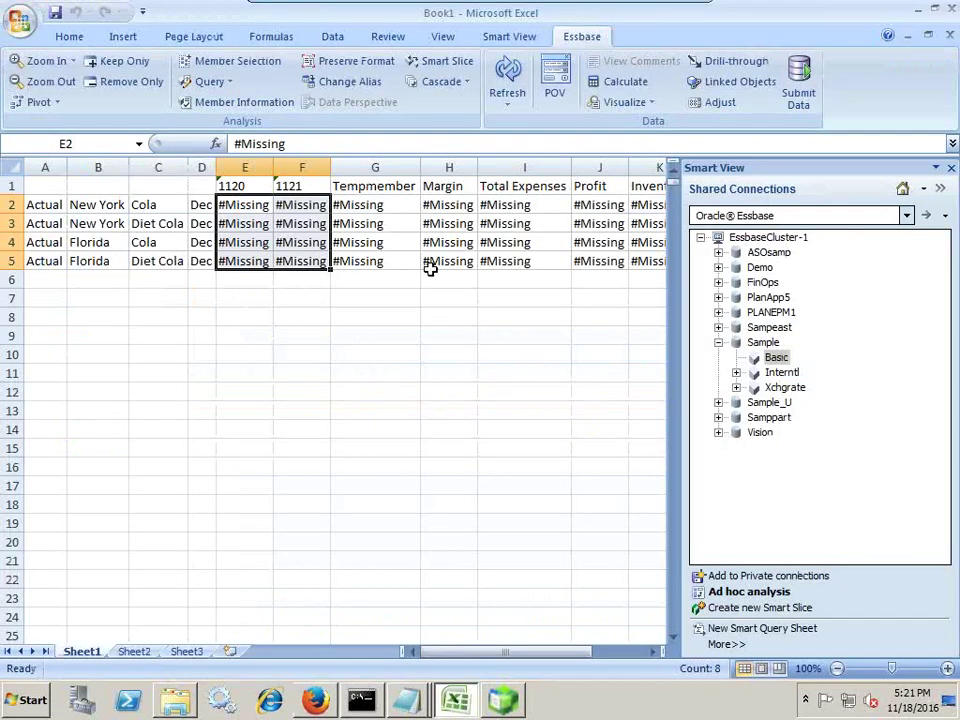
pyautogui.click(507, 85)
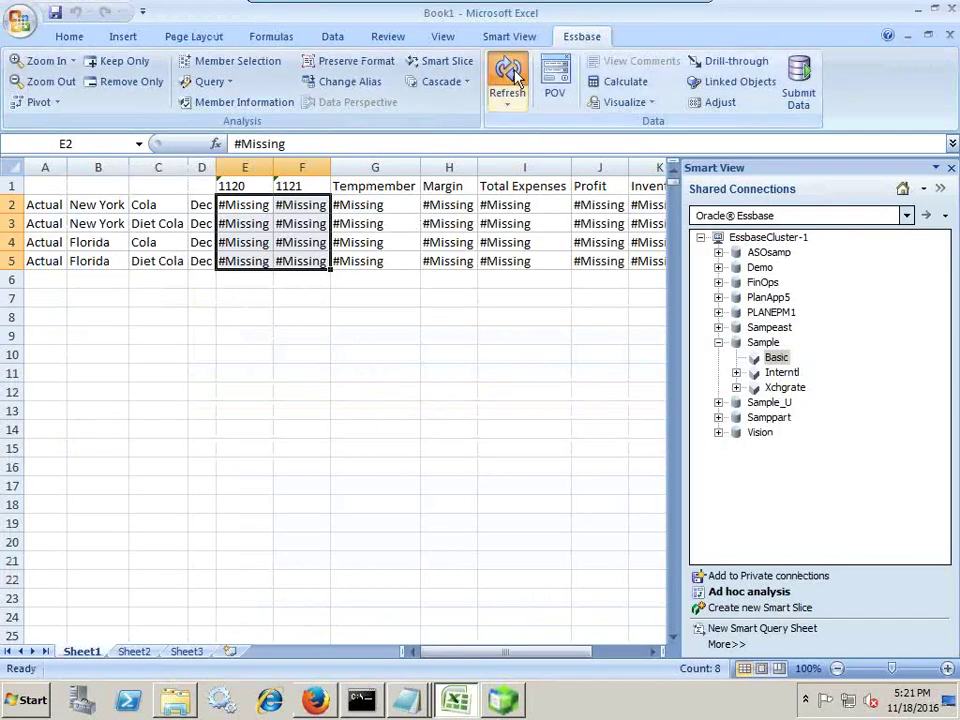
pyautogui.click(326, 352)
# Step: Bring the Sample_Basic_Data2 file in front of Excel and place it just below the grid for comparison
pyautogui.hotkey('alt', 'Tab')
pyautogui.hotkey('alt', 'Tab')
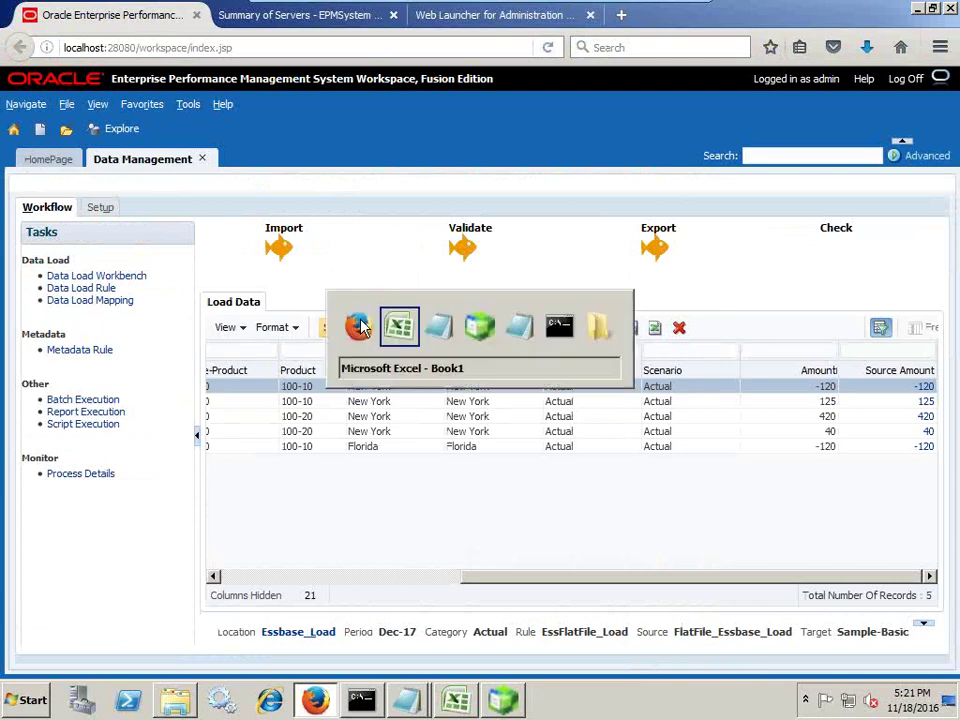
pyautogui.hotkey('alt', 'Tab')
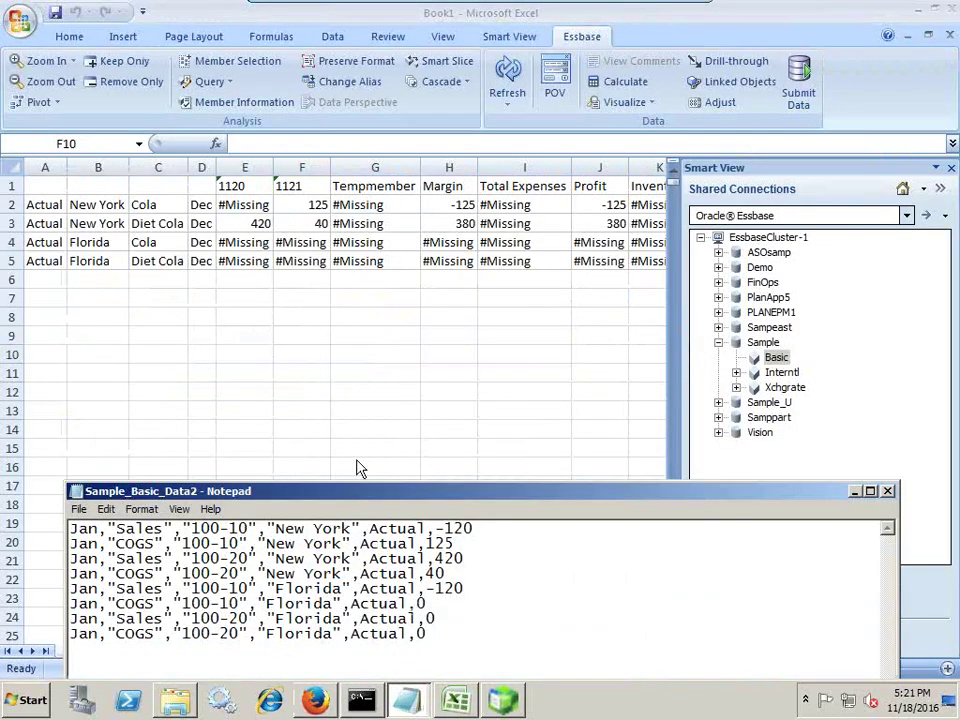
pyautogui.moveTo(349, 489); pyautogui.dragTo(312, 311)
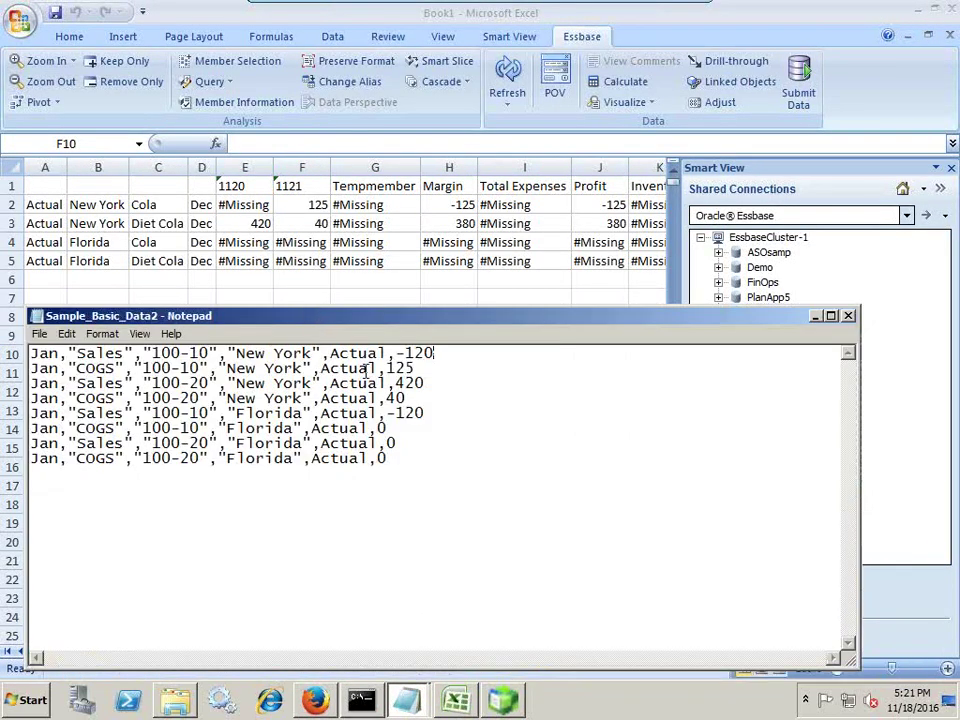
# Step: Highlight the New York 100-10 Sales and COGS records in the source file, and compare them with the New York Cola row in the grid
pyautogui.moveTo(440, 353); pyautogui.dragTo(28, 355)
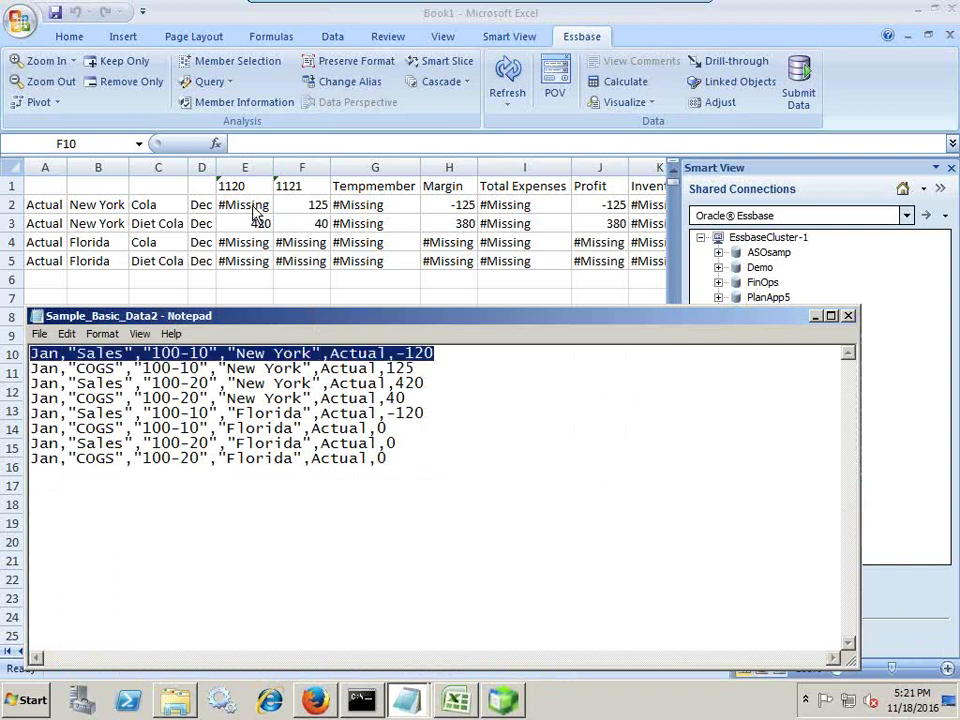
pyautogui.moveTo(415, 370); pyautogui.dragTo(30, 369)
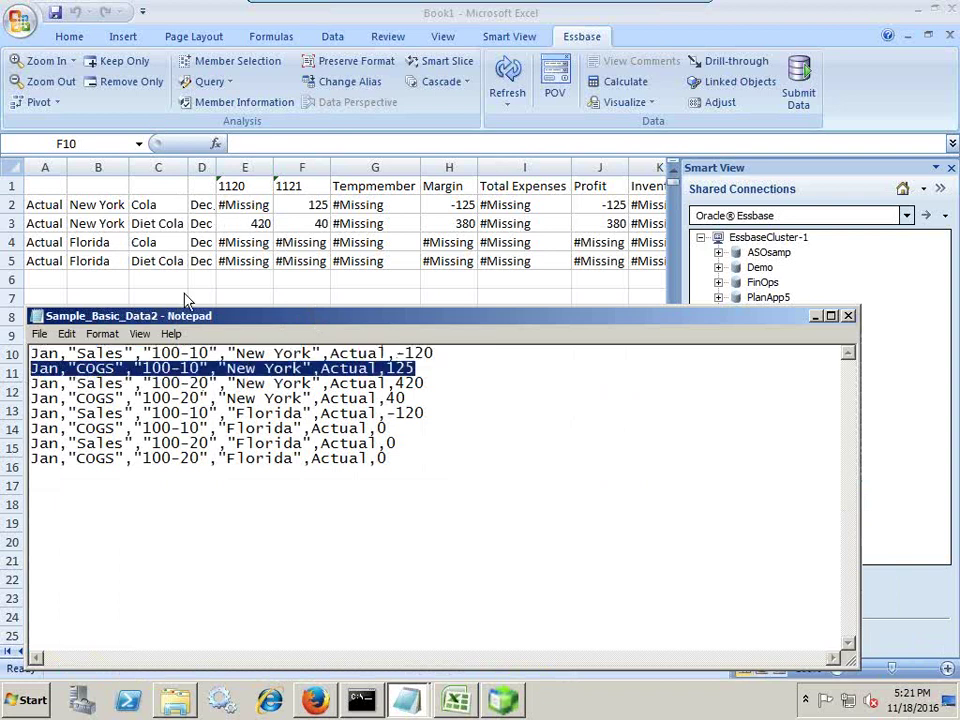
pyautogui.click(95, 355)
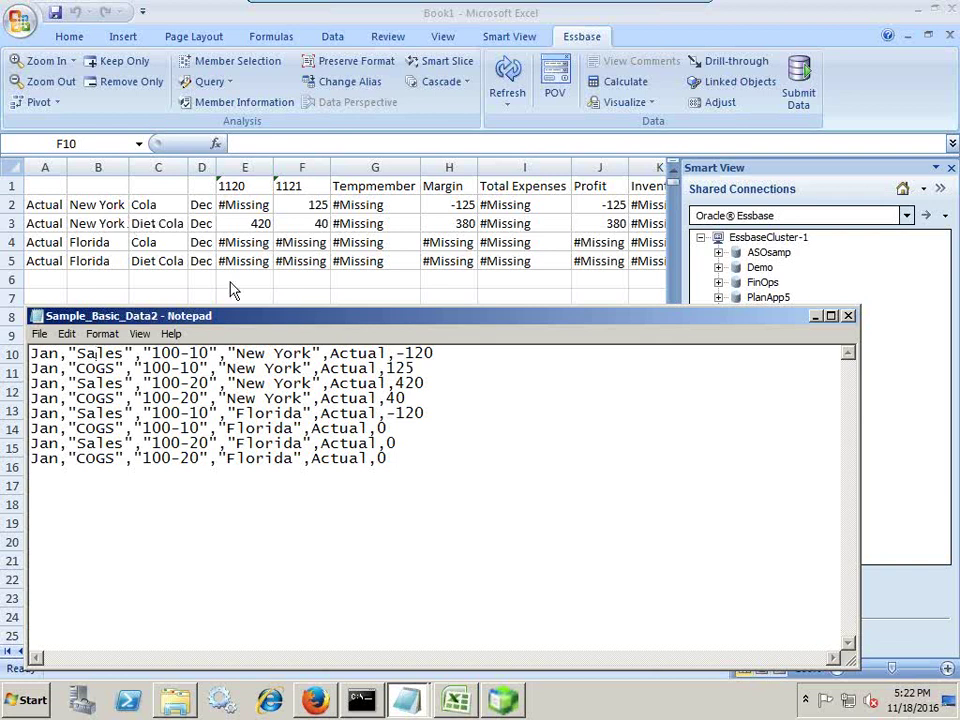
pyautogui.moveTo(440, 354); pyautogui.dragTo(8, 373)
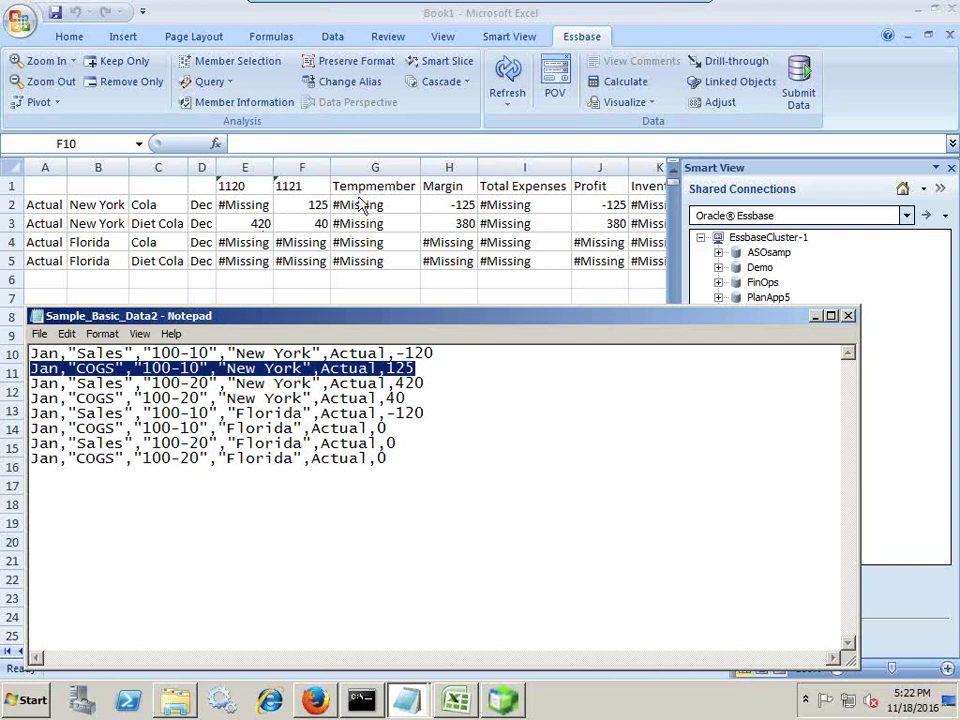
# Step: Switch to Firefox, open the process details of the EssFlatFile_Load data load rule, and open the log of process 339 in a maximized Notepad window
pyautogui.click(315, 700)
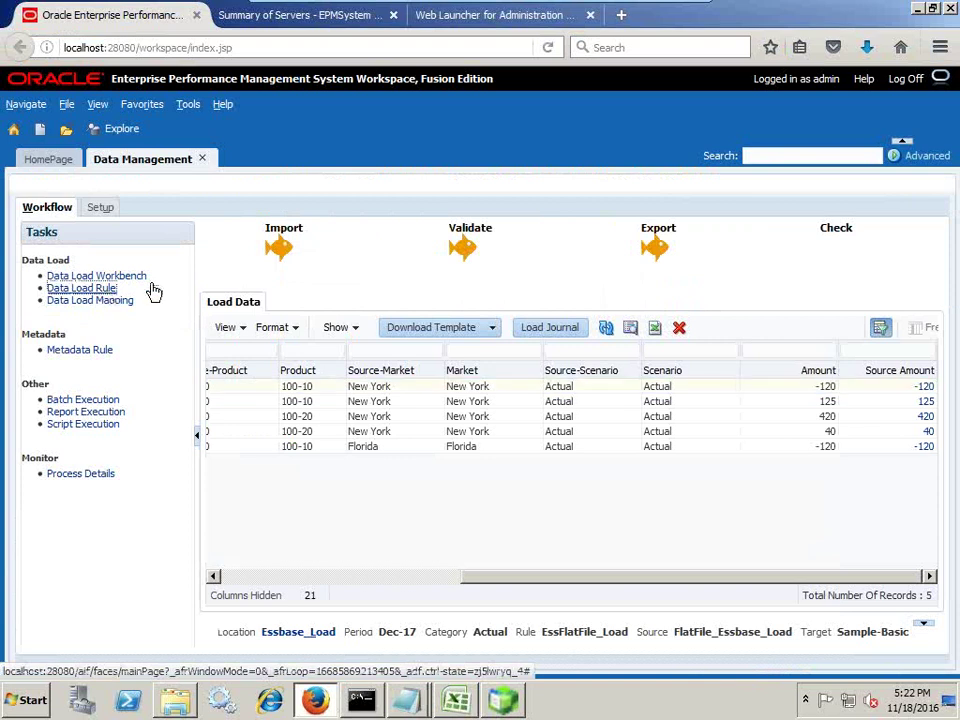
pyautogui.click(148, 287)
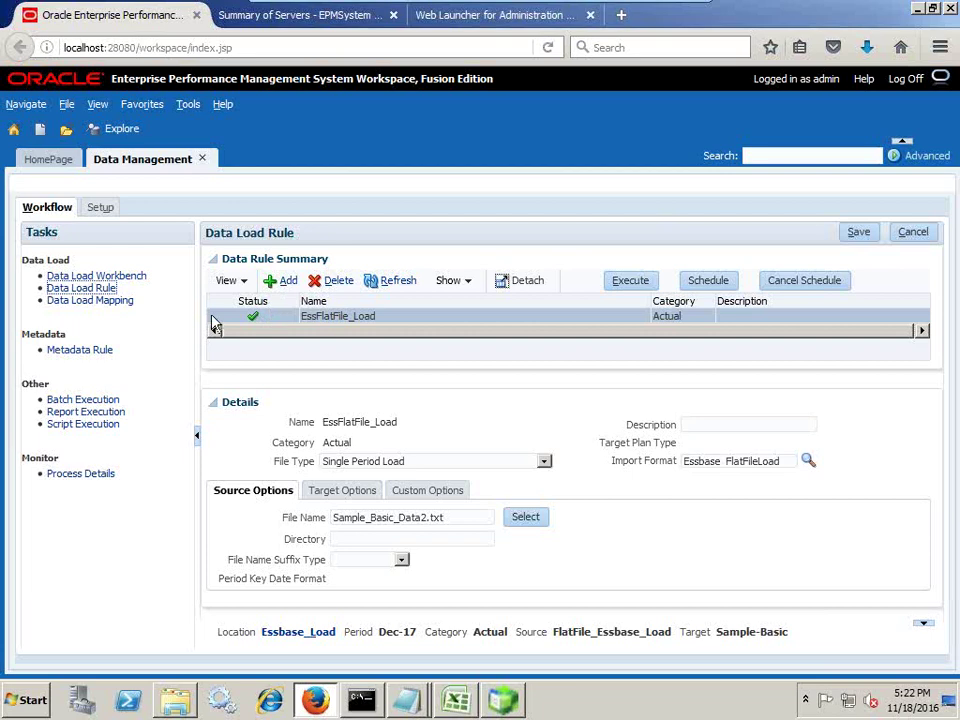
pyautogui.click(253, 317)
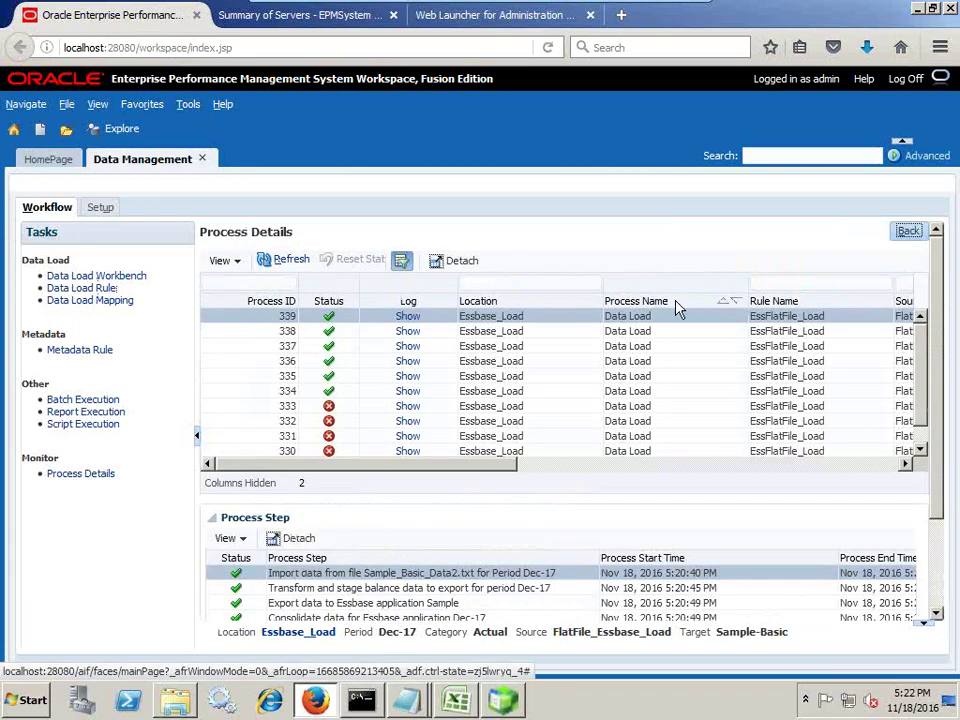
pyautogui.click(410, 318)
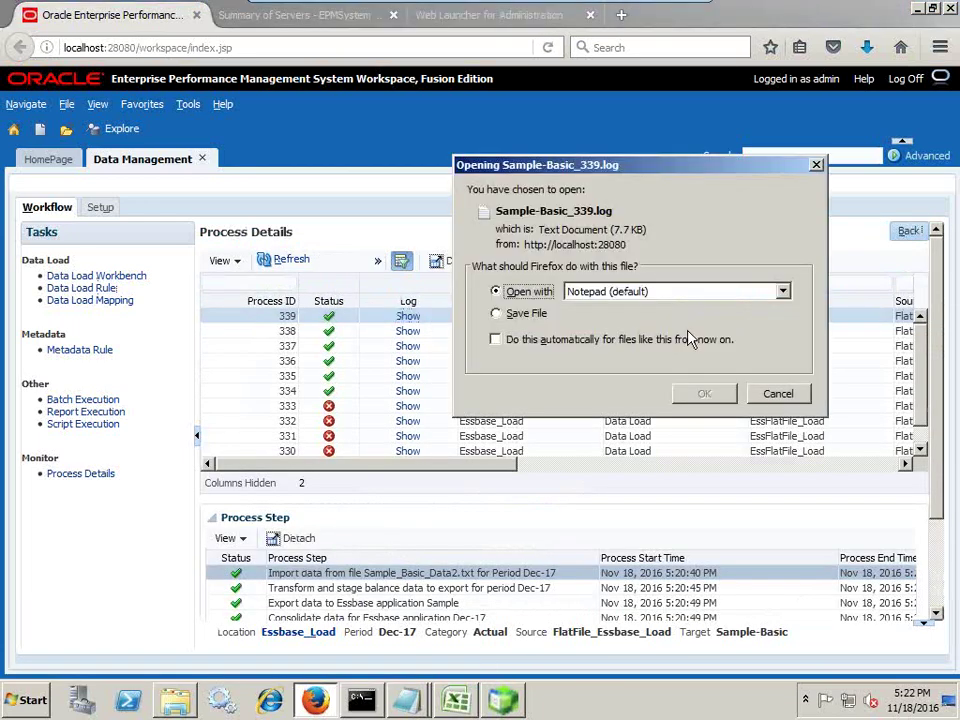
pyautogui.click(690, 390)
pyautogui.moveTo(703, 244); pyautogui.dragTo(412, 181)
pyautogui.doubleClick(412, 181)
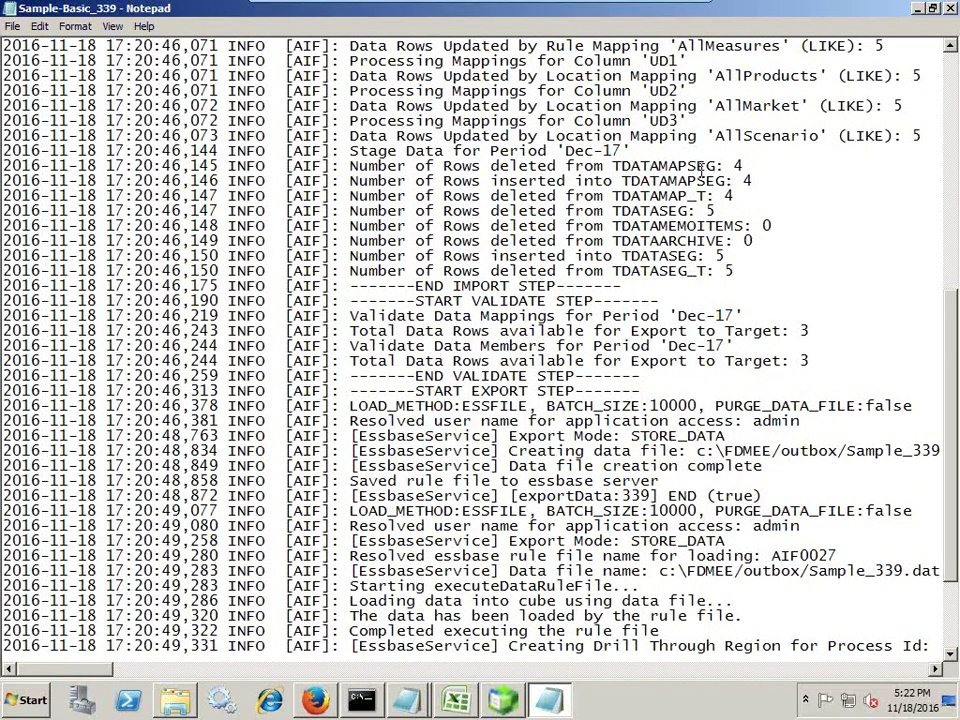
# Step: Highlight the log lines on rows deleted from and inserted into TDATAMAPSEG, including the insert's timestamp
pyautogui.moveTo(619, 167); pyautogui.dragTo(719, 166)
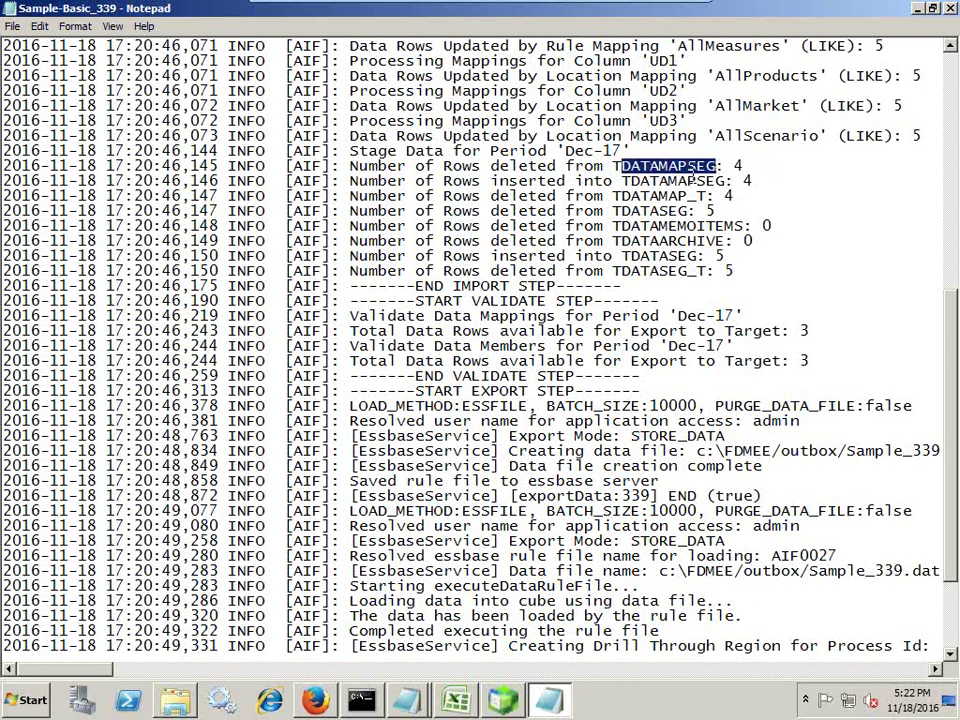
pyautogui.click(633, 170)
pyautogui.moveTo(614, 166); pyautogui.dragTo(718, 167)
pyautogui.moveTo(349, 166); pyautogui.dragTo(582, 168)
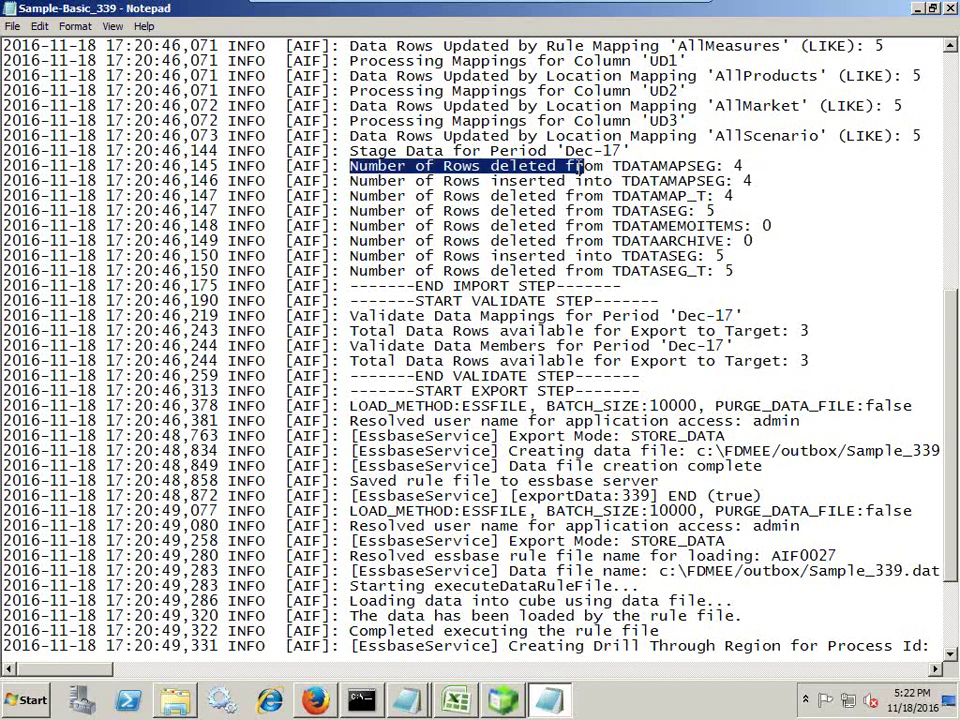
pyautogui.moveTo(349, 181); pyautogui.dragTo(596, 181)
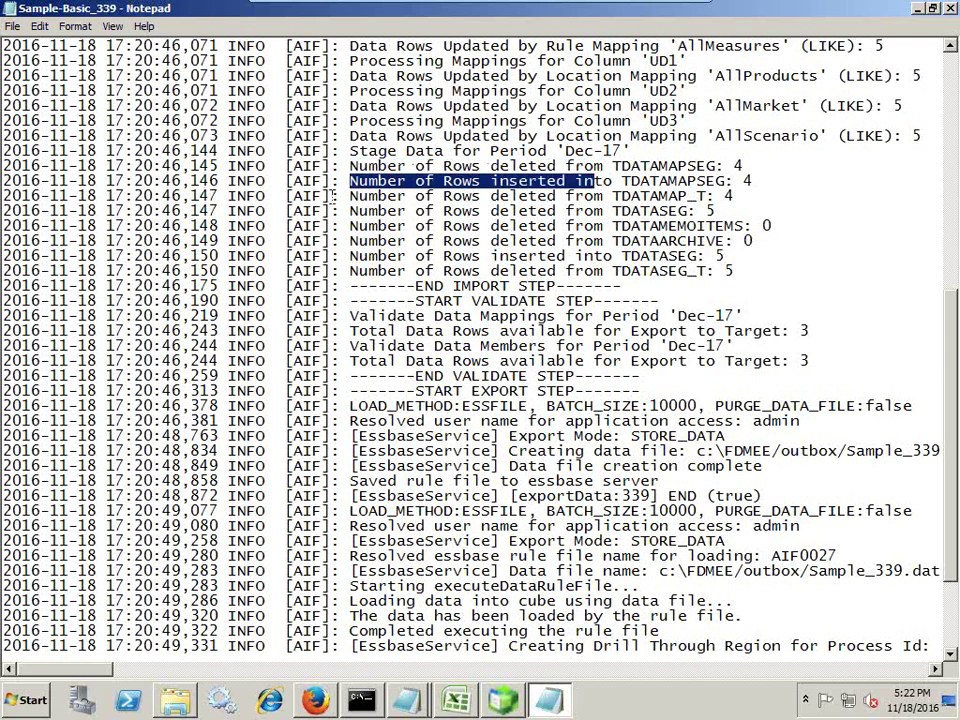
pyautogui.moveTo(106, 181); pyautogui.dragTo(153, 181)
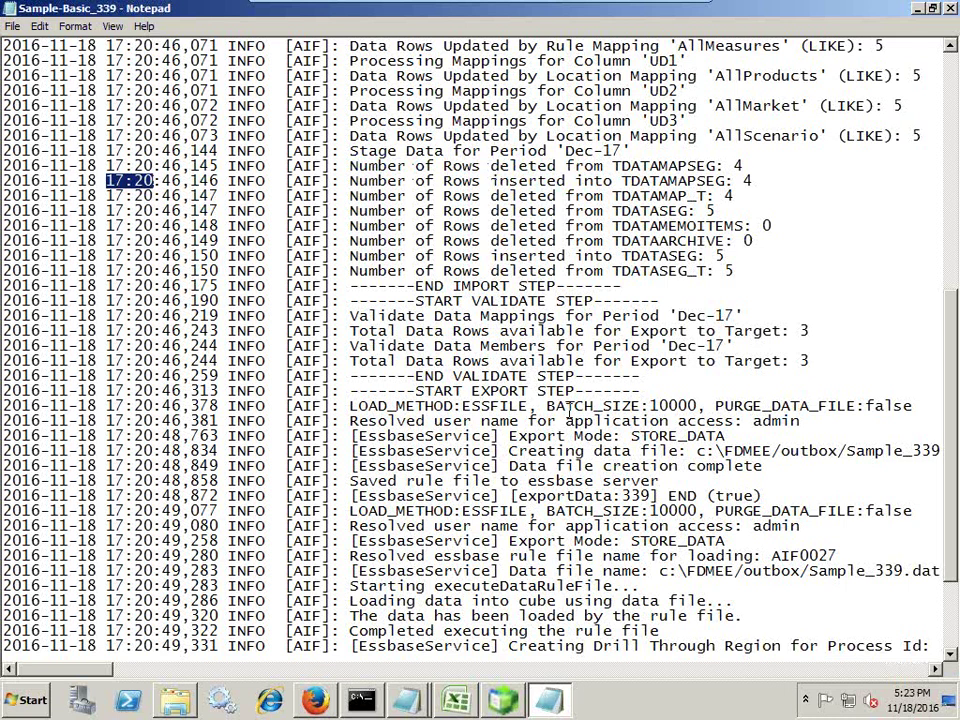
# Step: Highlight the TDATAMAP_T and TDATASEG deletion entries and the line on rows inserted into TDATASEG
pyautogui.scroll(-3, 571, 410)
pyautogui.scroll(2, 707, 461)
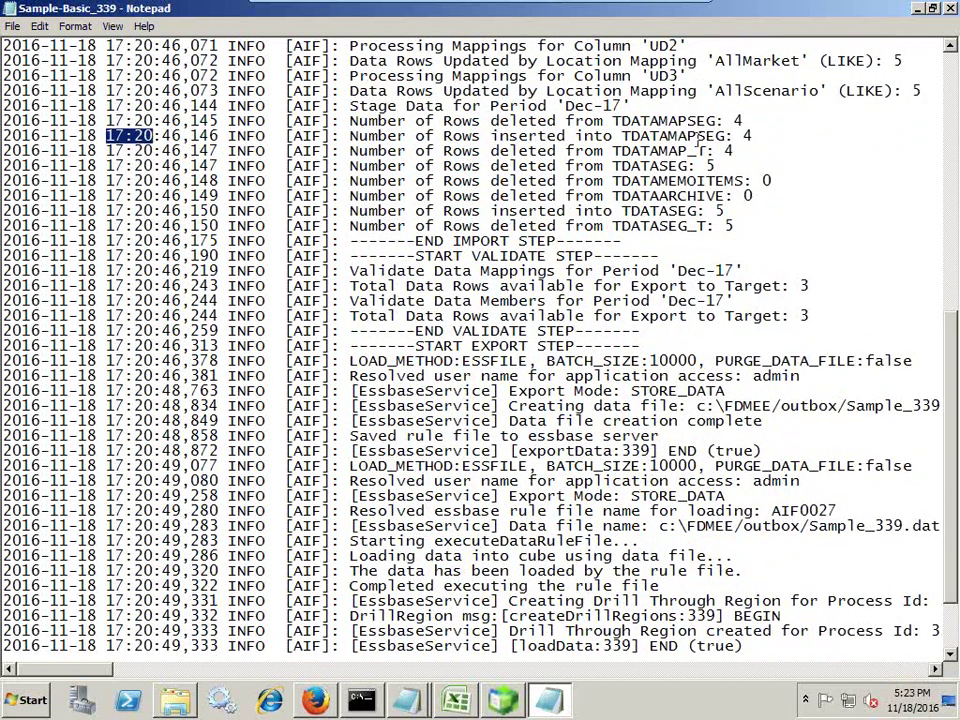
pyautogui.moveTo(708, 150); pyautogui.dragTo(612, 150)
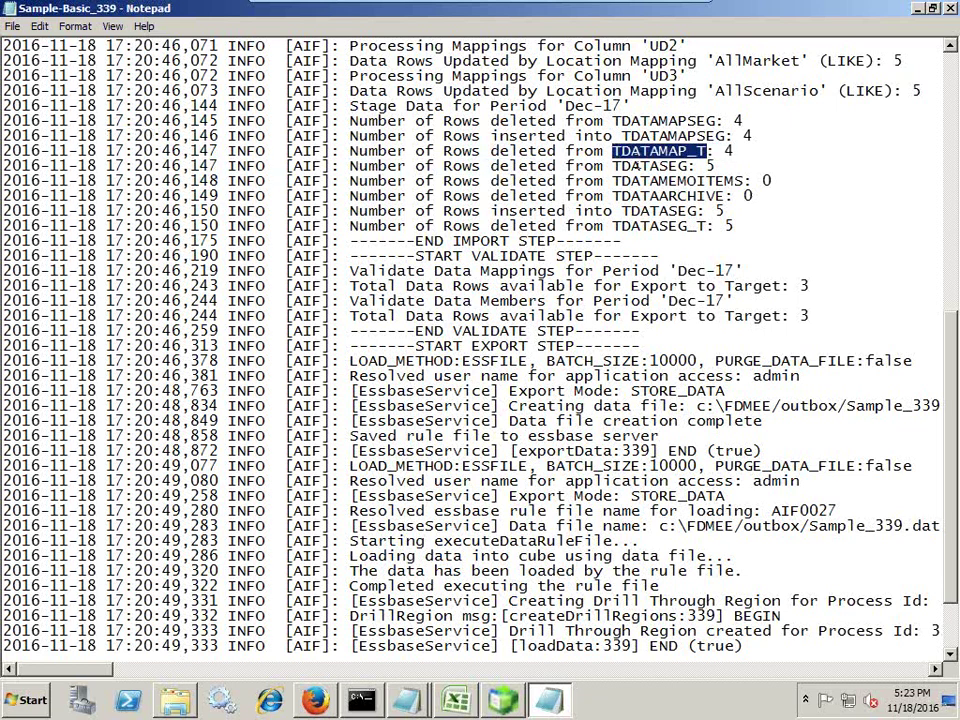
pyautogui.moveTo(688, 165); pyautogui.dragTo(614, 166)
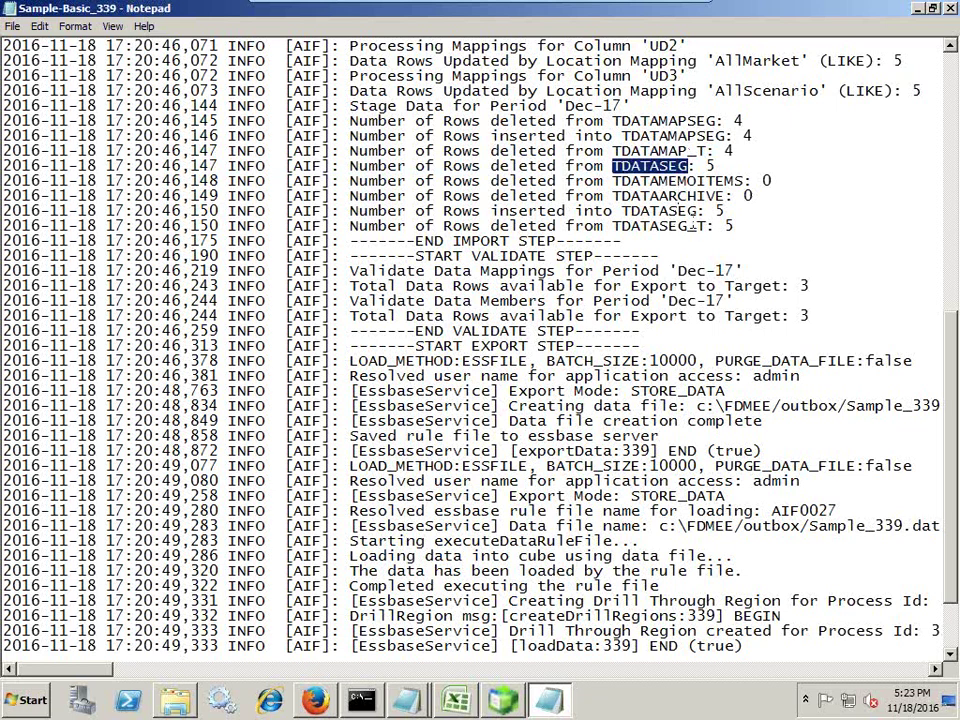
pyautogui.moveTo(736, 211); pyautogui.dragTo(4, 214)
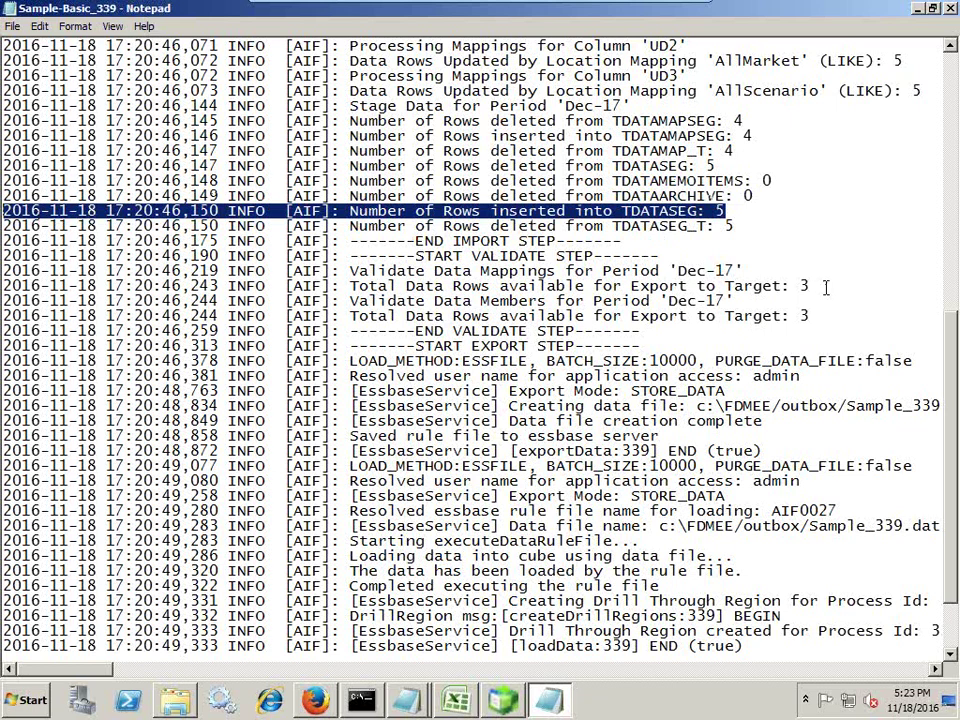
# Step: Compare the number of rows inserted into TDATASEG with the validate step's total data rows available for export to target
pyautogui.scroll(-2, 812, 289)
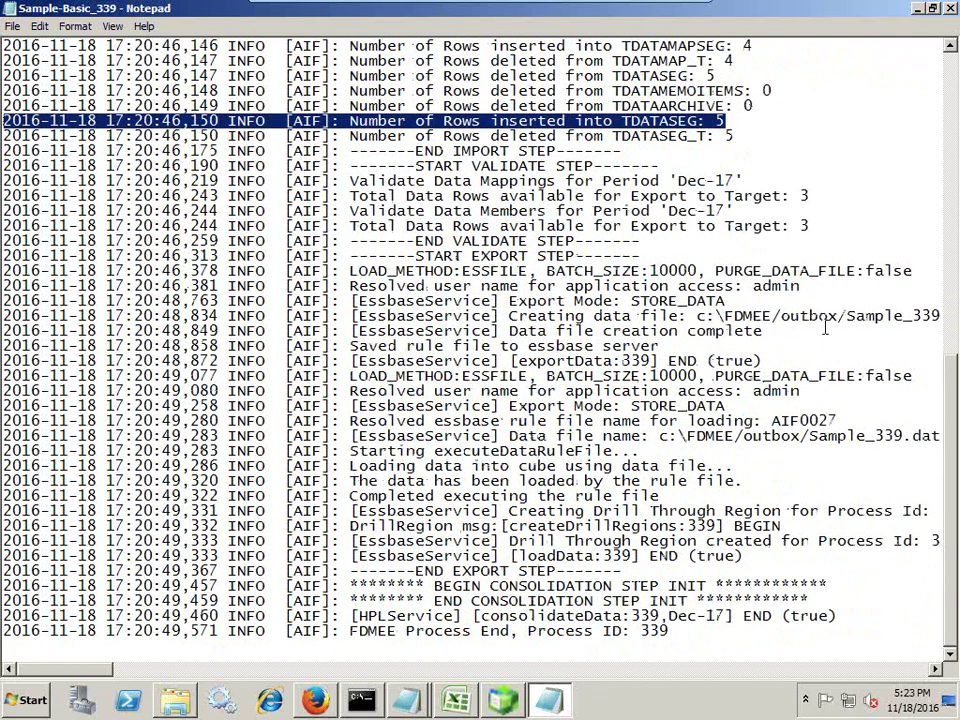
pyautogui.moveTo(342, 230); pyautogui.dragTo(812, 225)
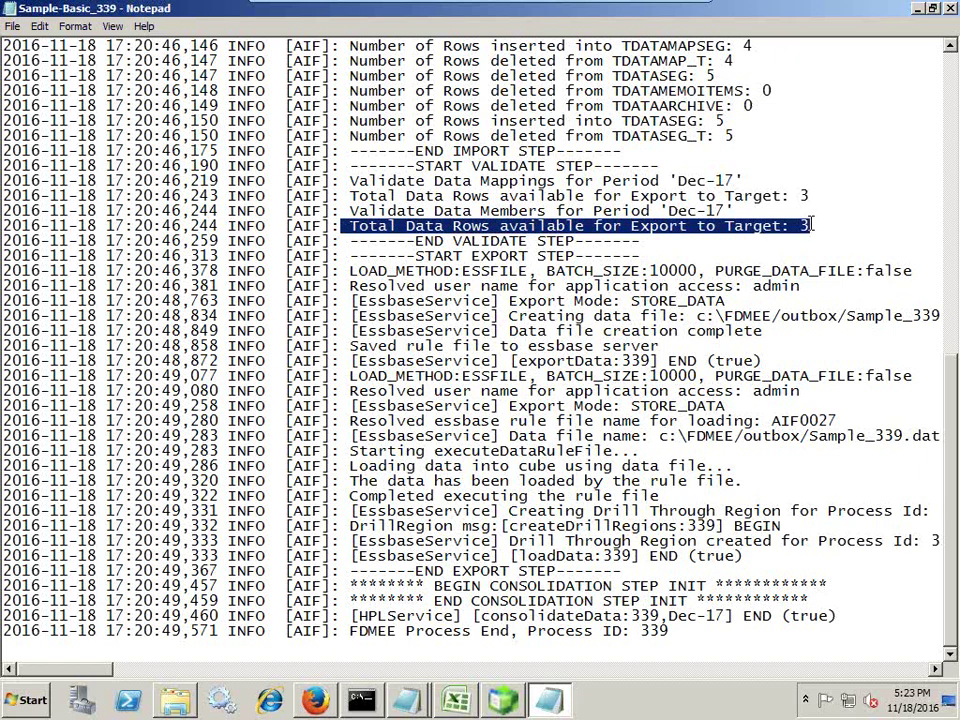
pyautogui.moveTo(725, 121); pyautogui.dragTo(350, 128)
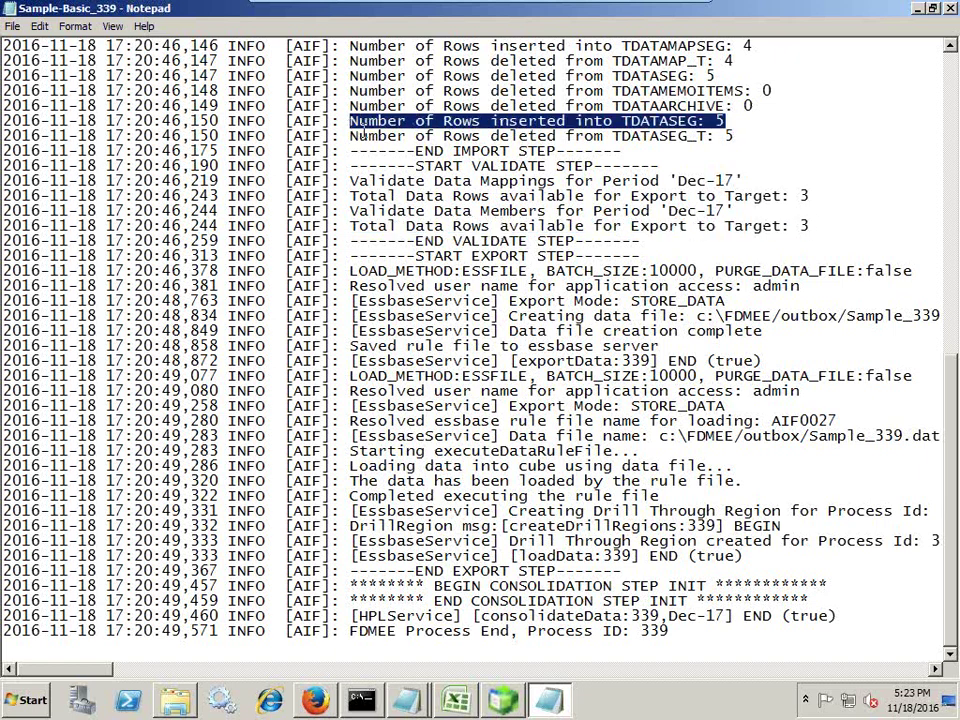
pyautogui.moveTo(810, 226); pyautogui.dragTo(349, 228)
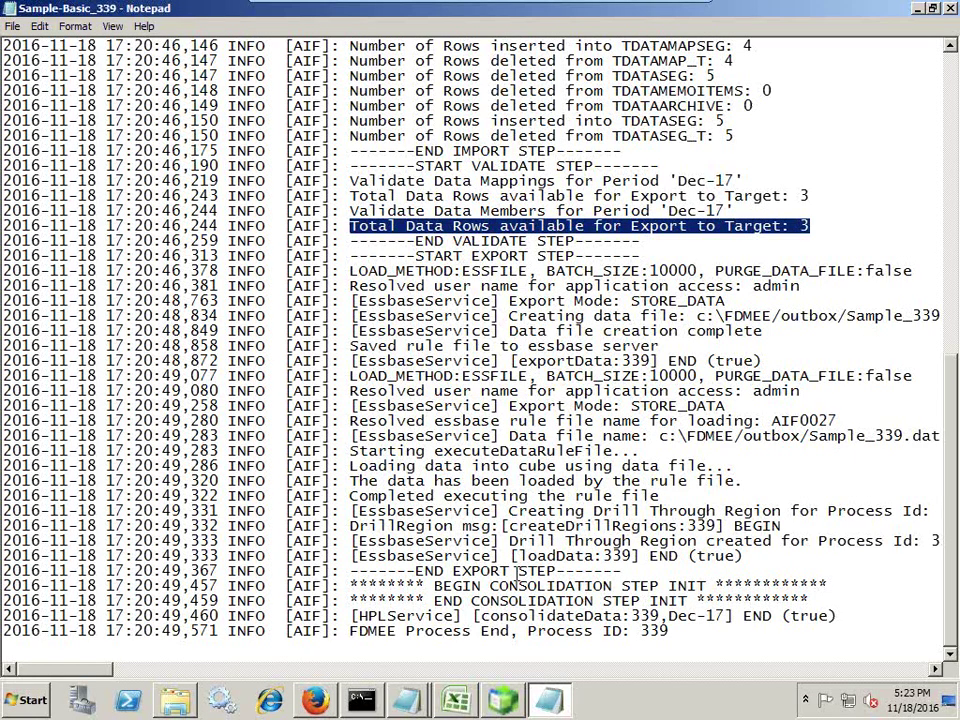
# Step: Bring the Sample_Basic_Data2 file in front of the log and highlight its first five records
pyautogui.click(550, 700)
pyautogui.click(553, 704)
pyautogui.click(418, 696)
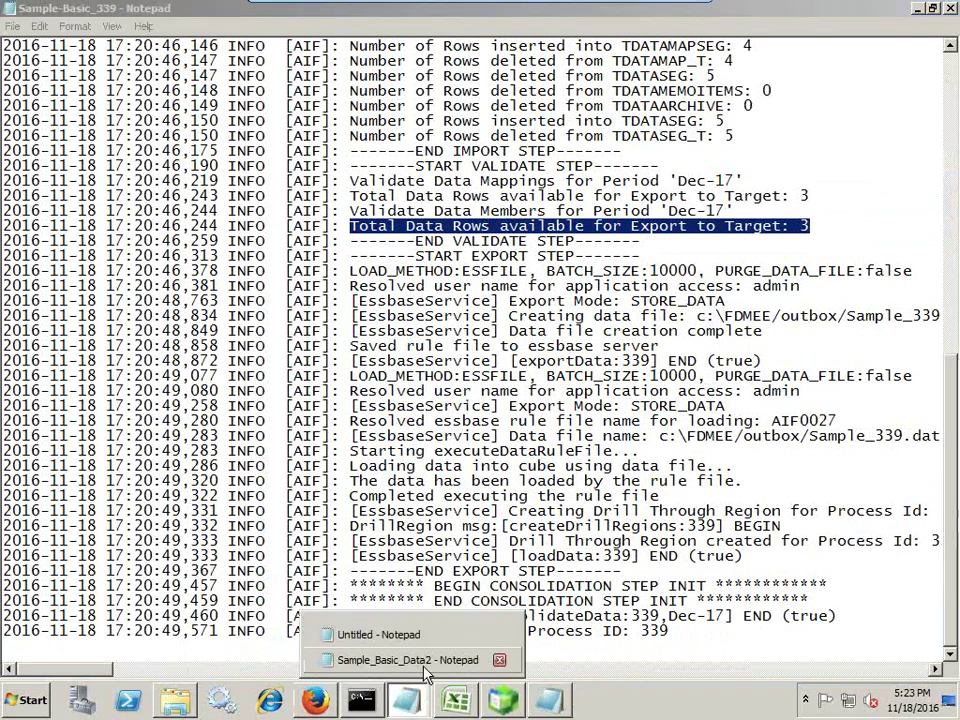
pyautogui.click(420, 660)
pyautogui.press('Down')
pyautogui.moveTo(434, 356); pyautogui.dragTo(22, 358)
pyautogui.moveTo(441, 418); pyautogui.dragTo(6, 341)
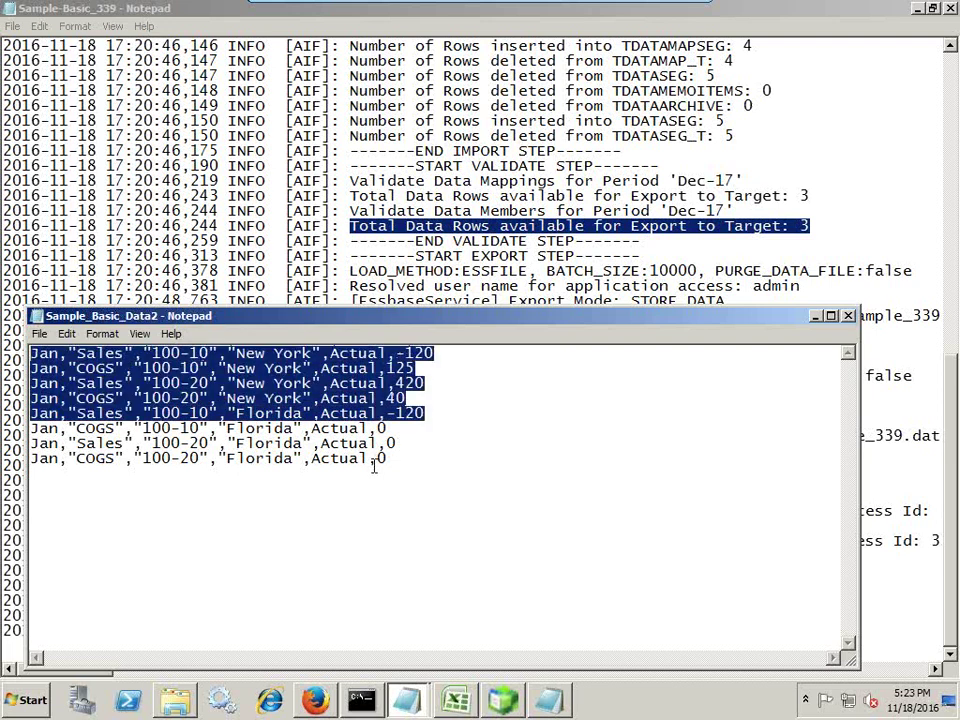
# Step: Highlight the two -120 Sales records for Florida and New York, and compare the first five source records with the log's row counts
pyautogui.click(428, 430)
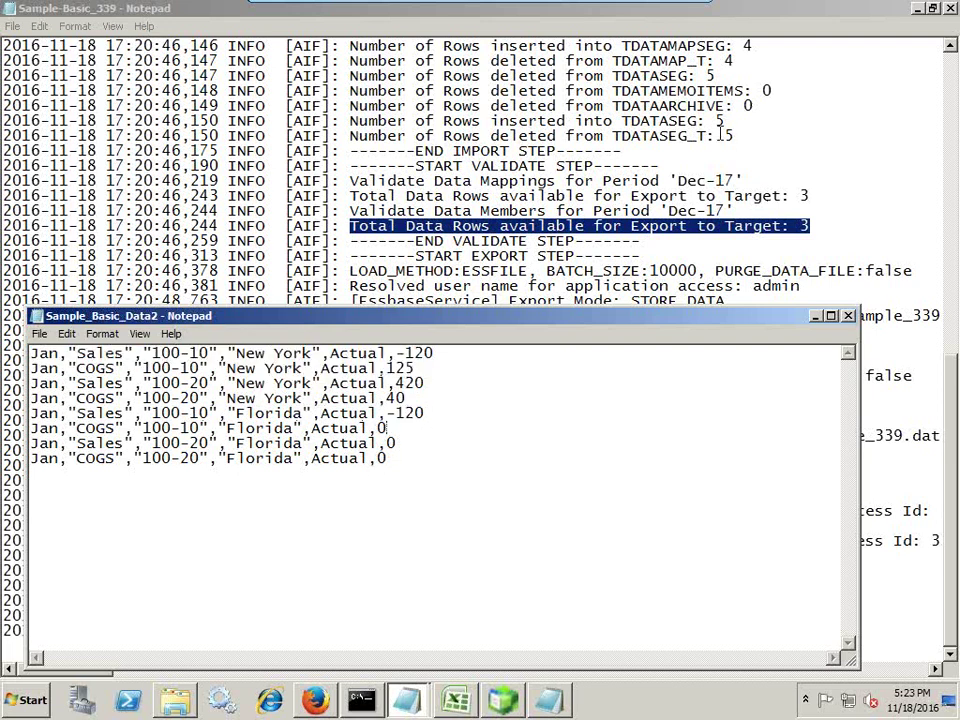
pyautogui.moveTo(430, 413); pyautogui.dragTo(28, 414)
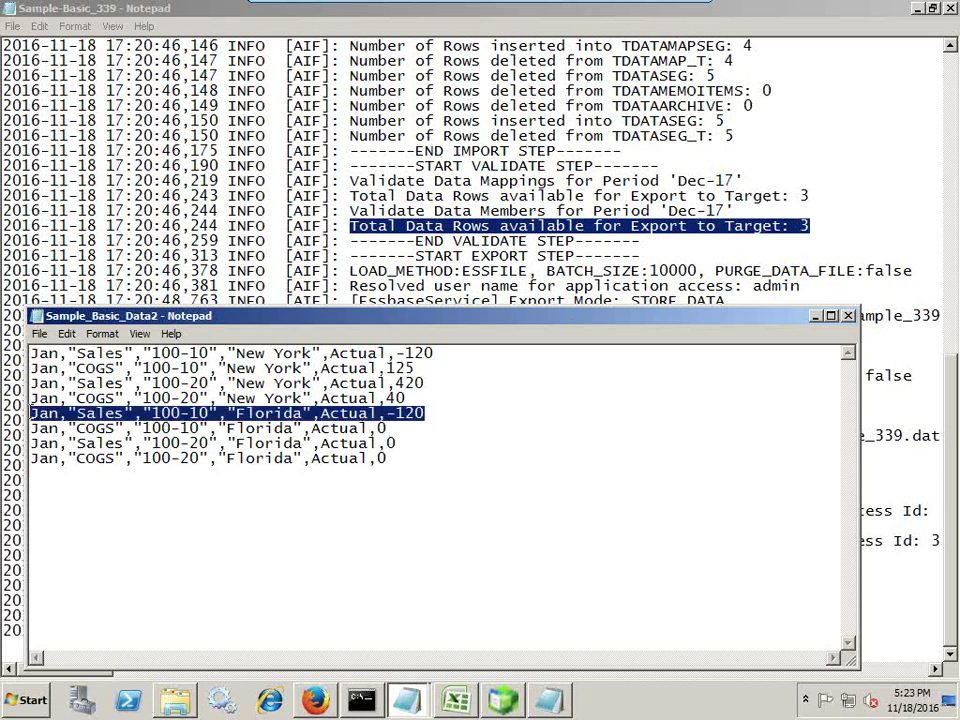
pyautogui.moveTo(433, 353); pyautogui.dragTo(30, 353)
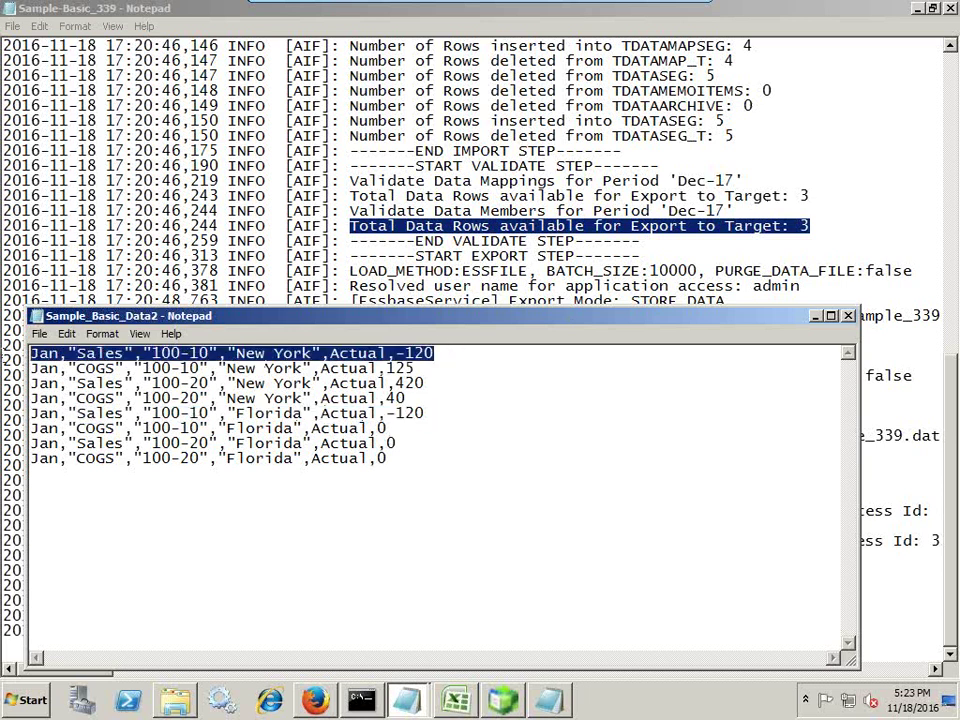
pyautogui.moveTo(430, 413); pyautogui.dragTo(8, 356)
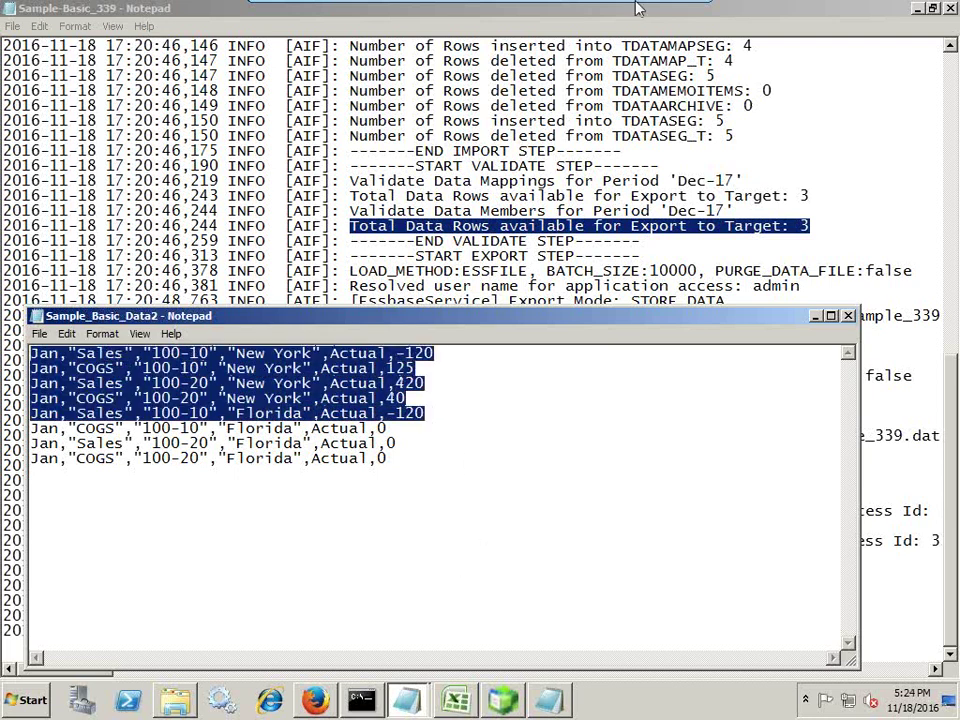
pyautogui.moveTo(665, 12)
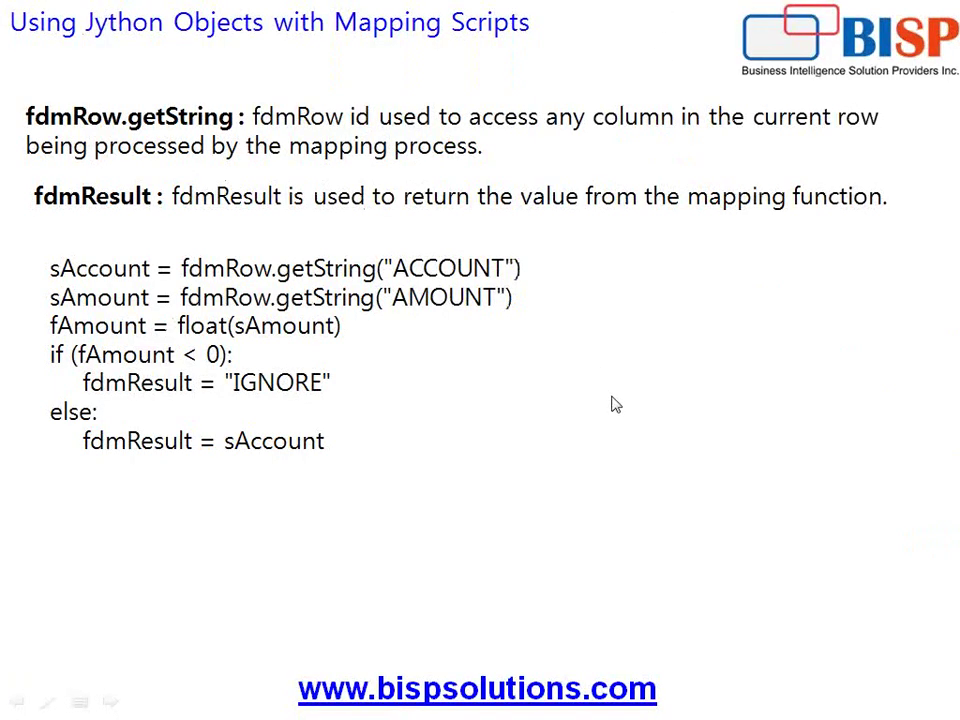
pyautogui.click(617, 402)
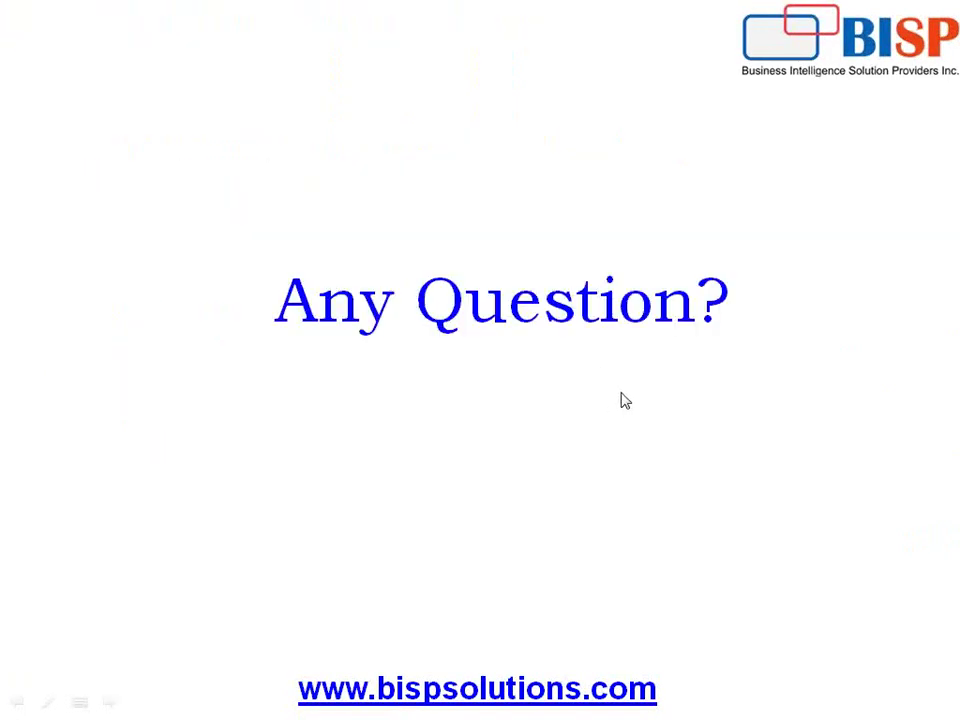